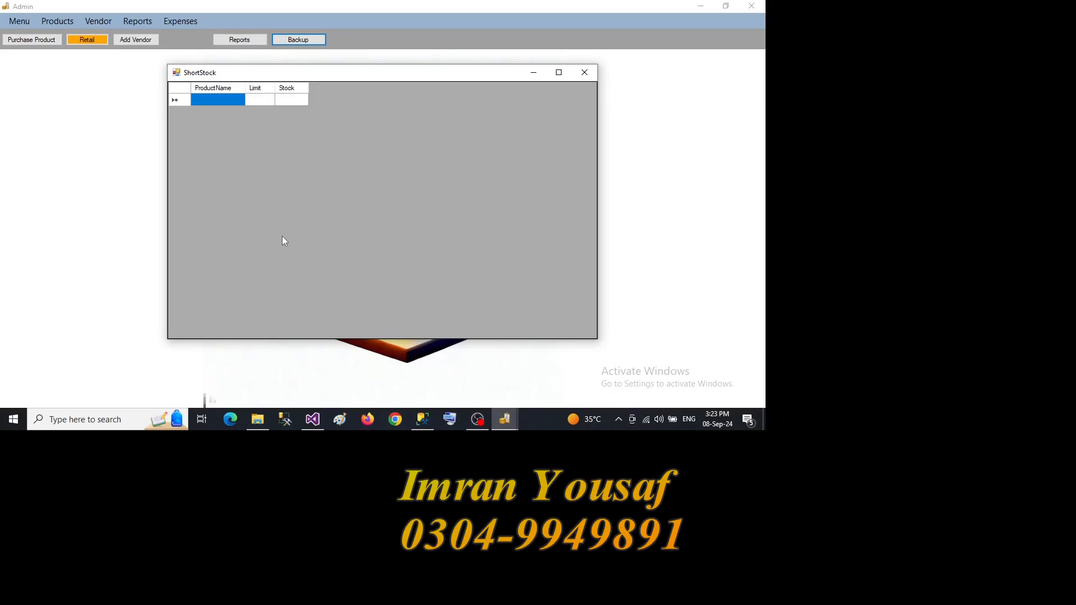
- Close the short-stock window and add PEPSI to the company list
click(583, 74)
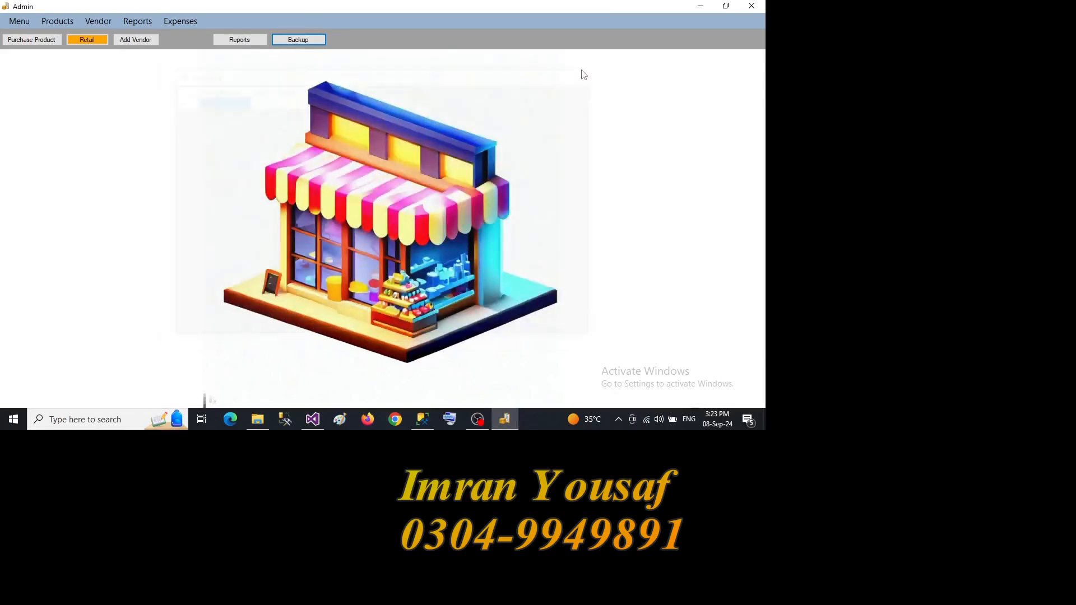
click(27, 26)
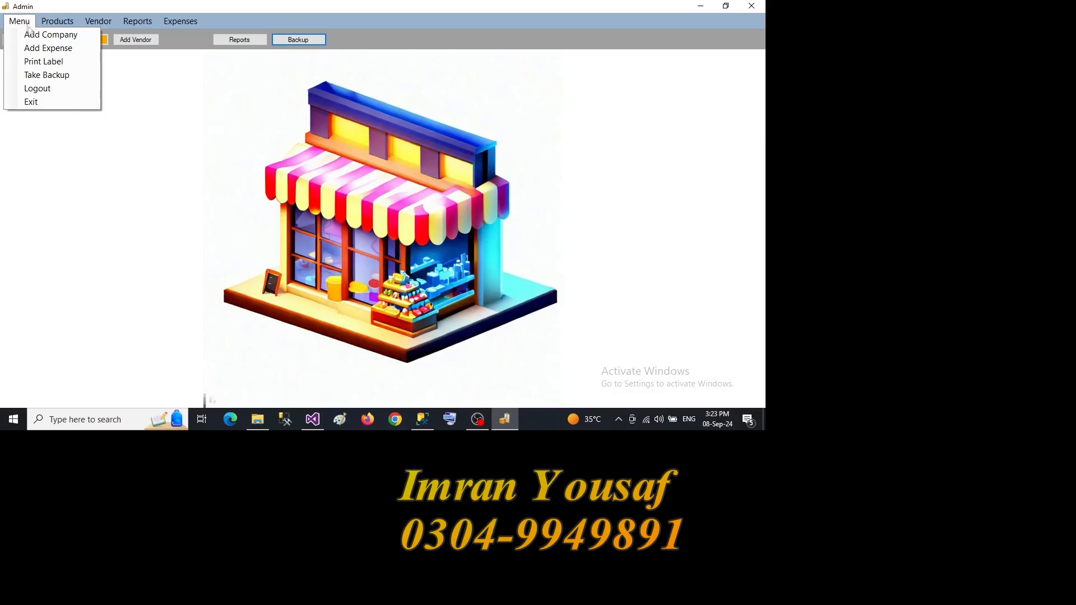
click(31, 37)
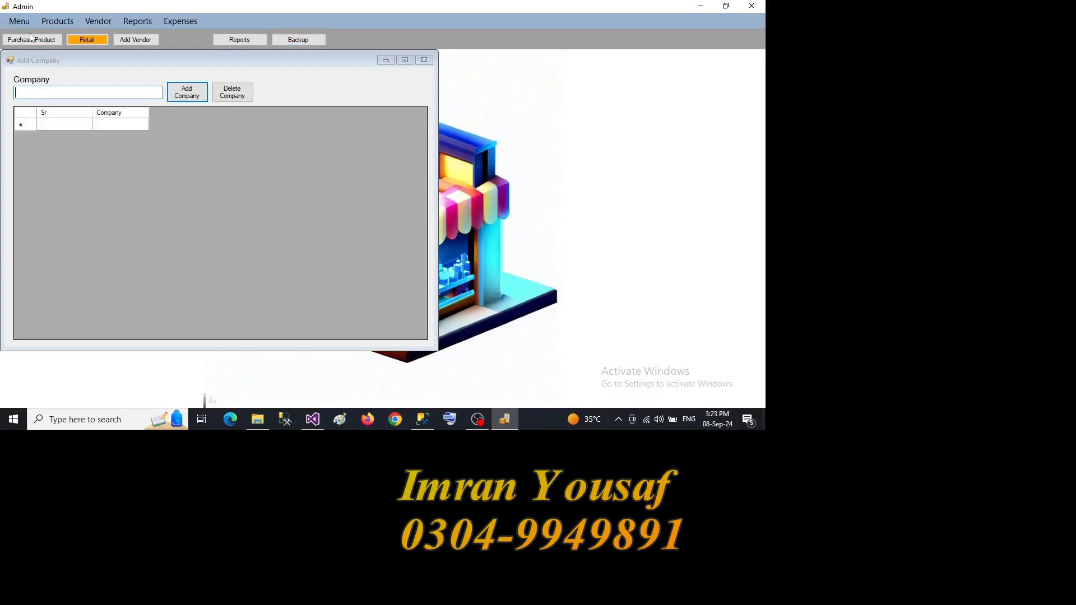
text(PEPSI)
key(Return)
- Add the companies COKA COLA and P N G, and close the company form
text(C)
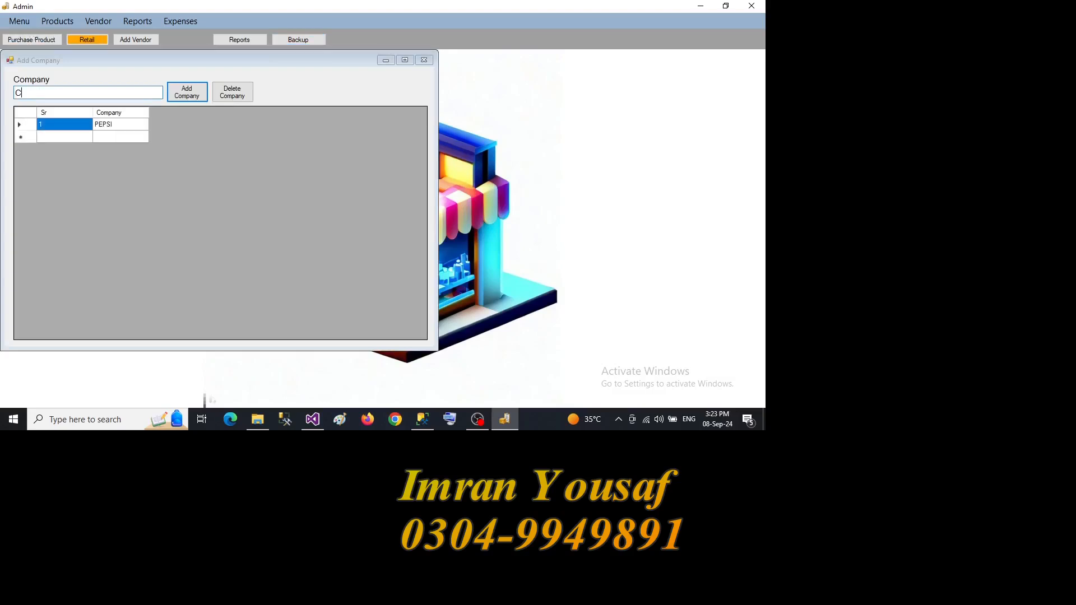
text(OKA COLA)
key(Return)
text(P N )
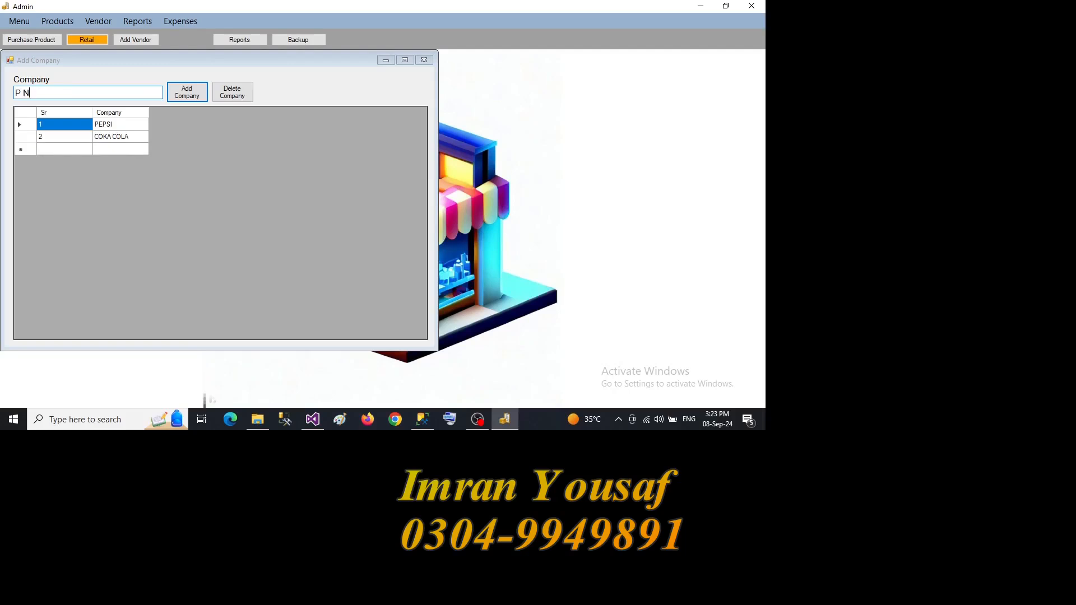
text(G)
key(Return)
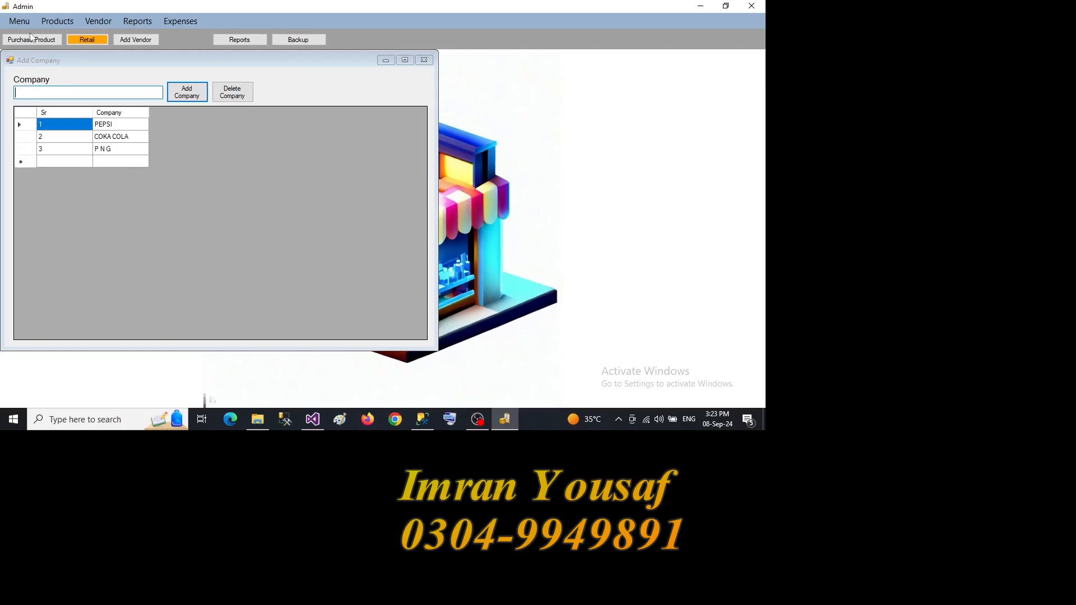
click(424, 61)
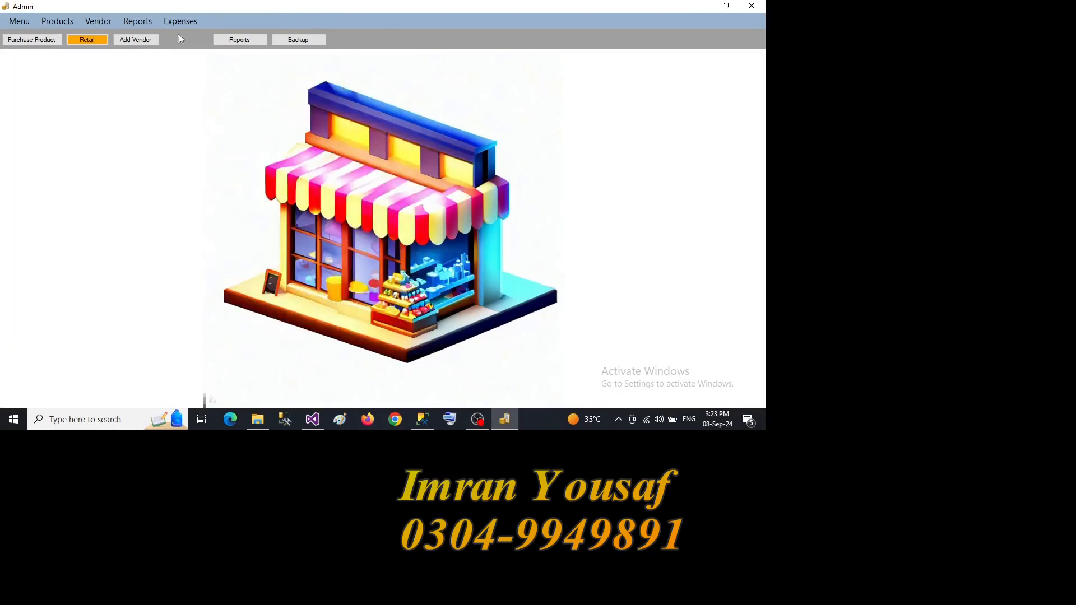
- Open the product entry form, assign the manual barcode 1001, and name the product MANUAL PRODUCT 1
click(66, 23)
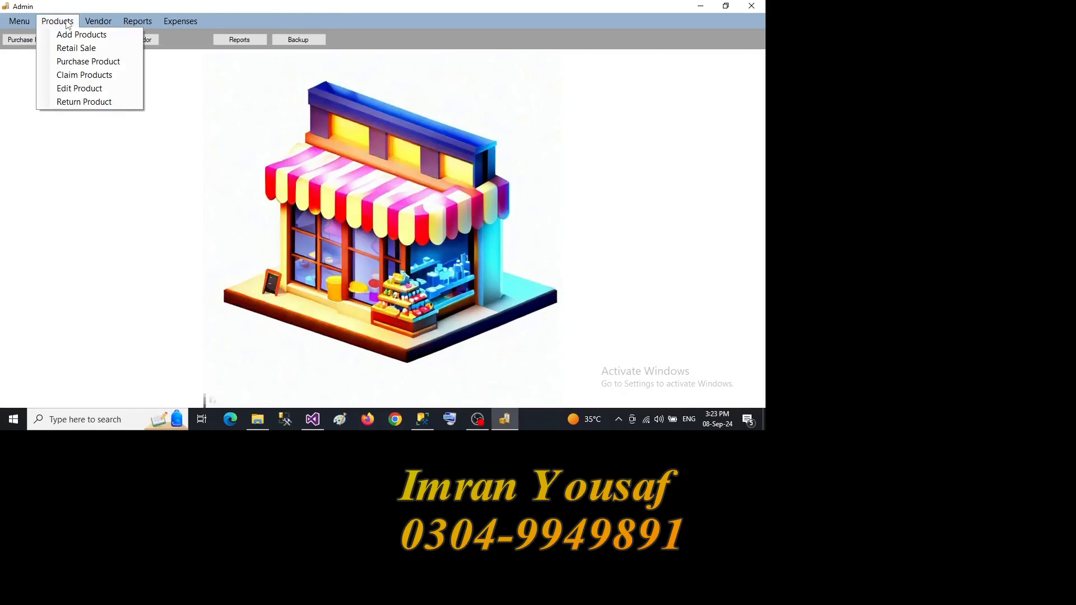
click(71, 36)
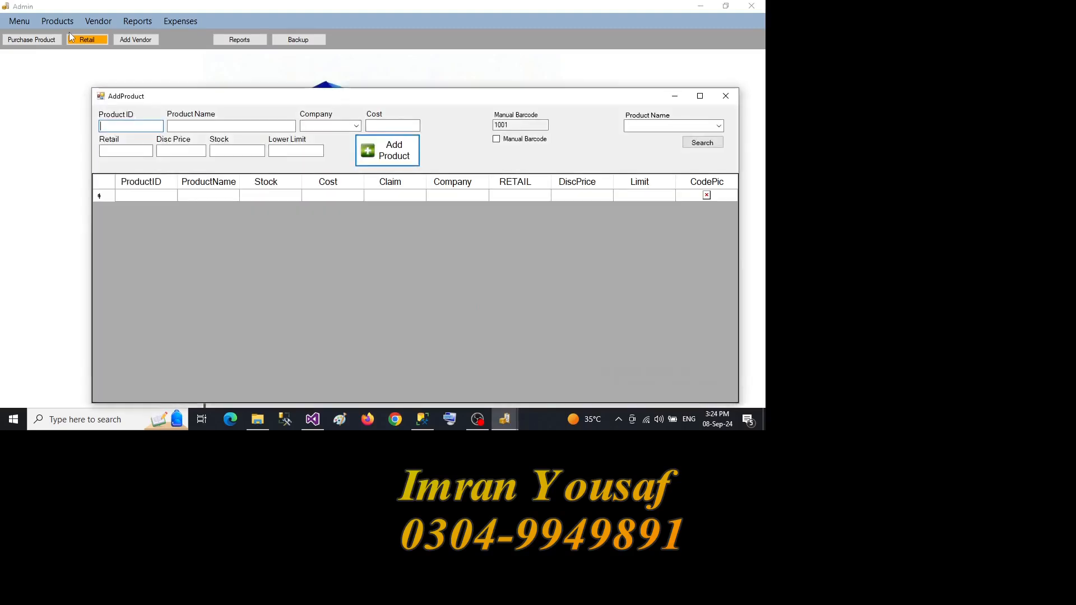
click(699, 96)
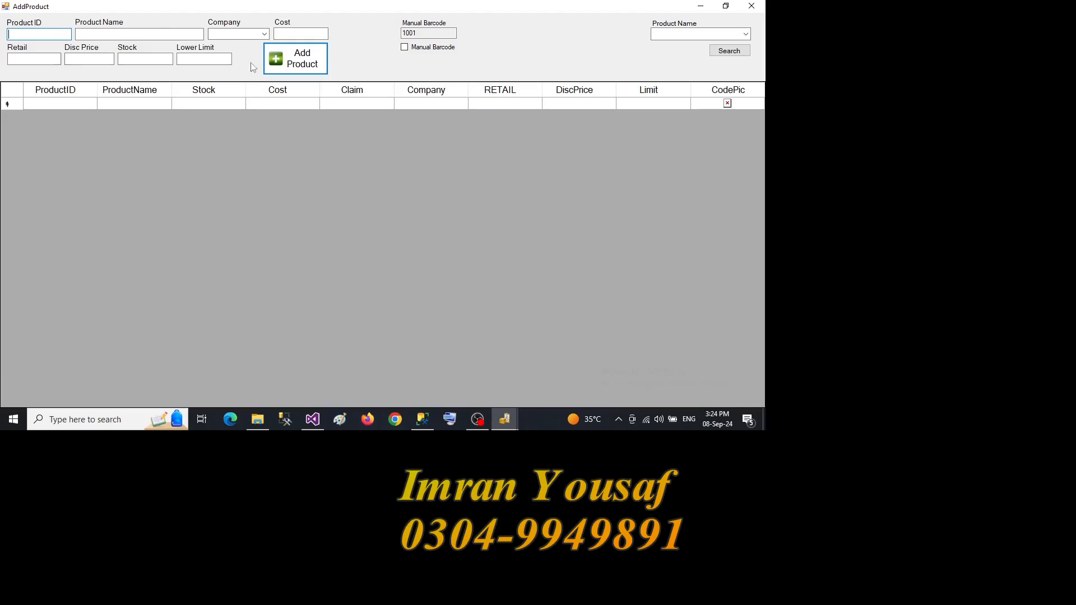
click(405, 48)
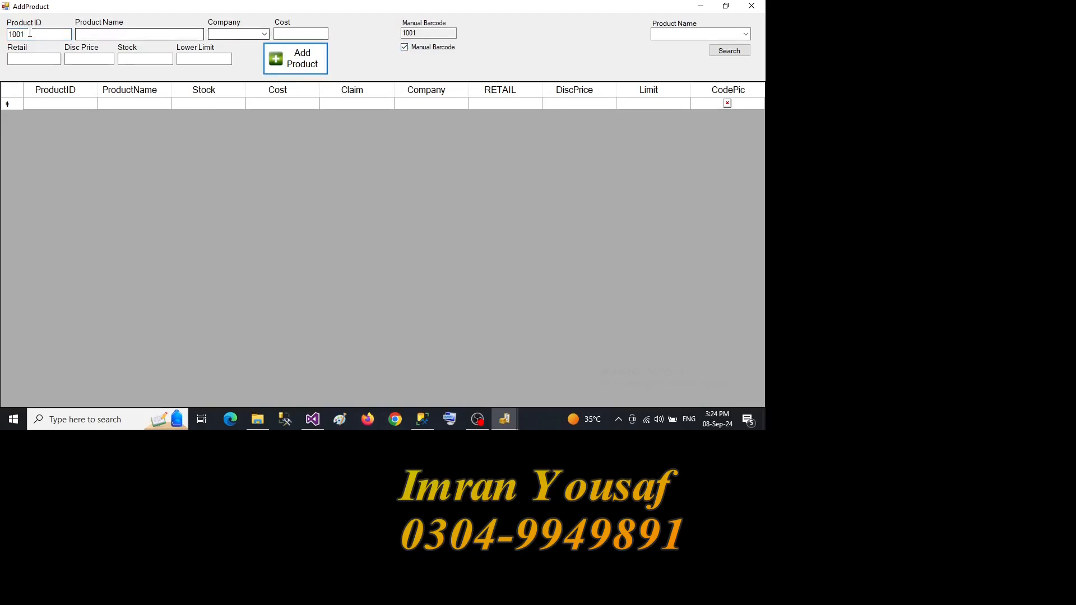
click(90, 35)
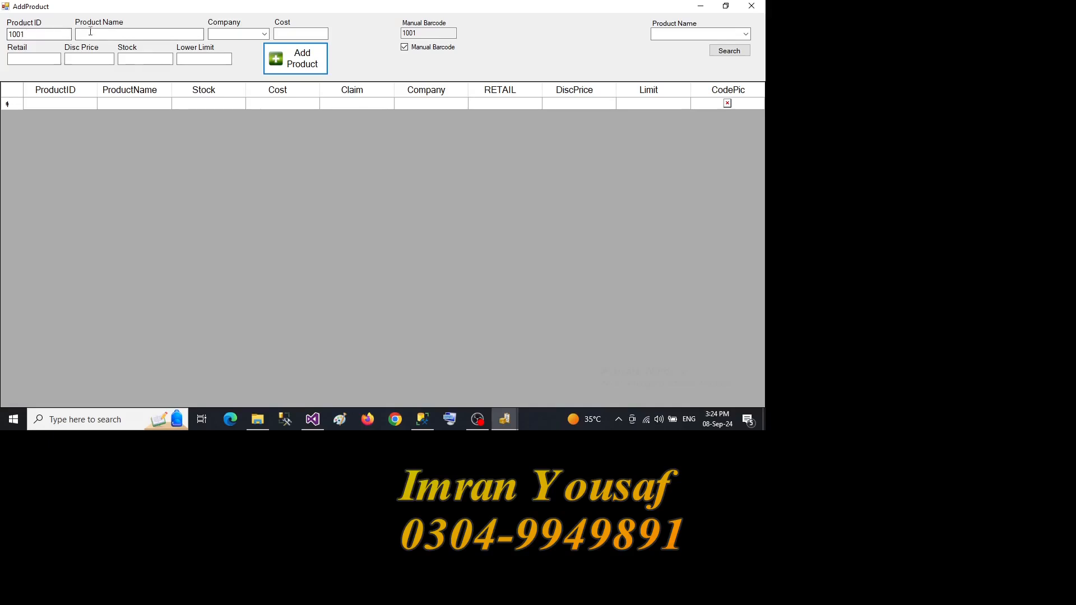
text(MANUAL PRODUCT 1)
- Set MANUAL PRODUCT 1's company to COKA COLA and its cost to 150
key(Tab)
key(Down)
key(Tab)
text(1)
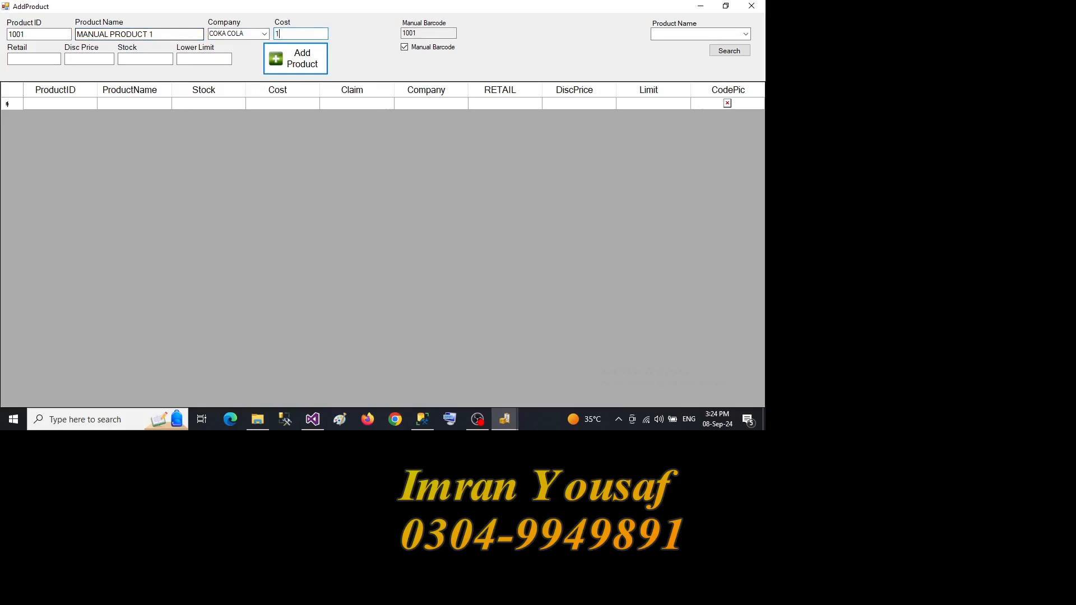
text(50)
- Set retail price 170, discount price 165, stock 0 and lower limit 5, and add MANUAL PRODUCT 1
key(Tab)
text(17)
text(0)
text(165)
click(119, 59)
text(0)
text(5)
key(Return)
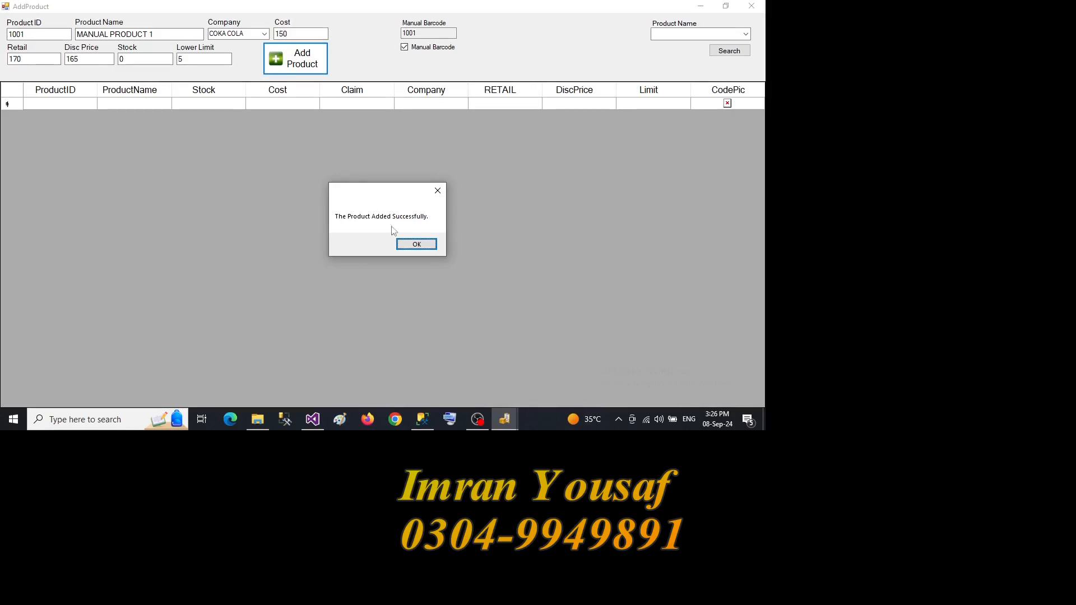
click(416, 244)
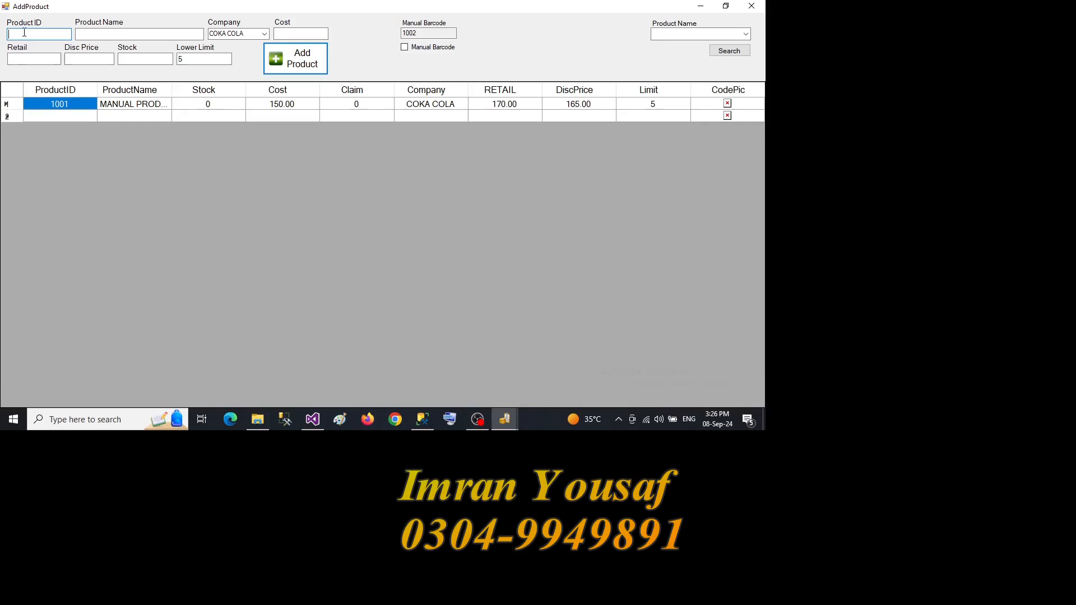
- Enter a new product with ID 93001123, name PRODUCT 2 and company P N G
text(93001123)
key(Tab)
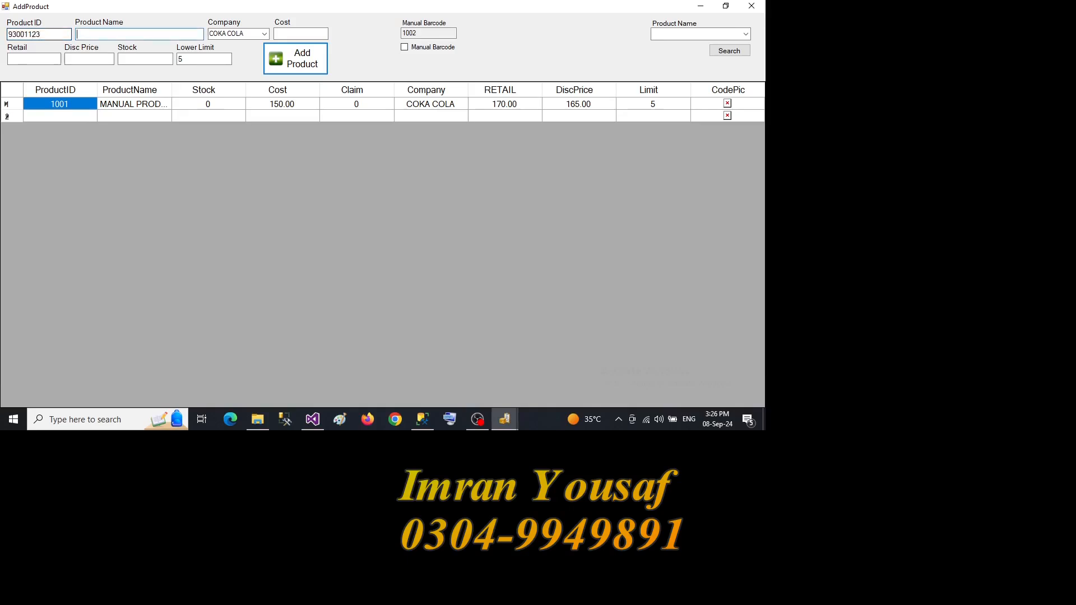
text(PRODUCT 2)
key(Tab)
key(p)
- Set PRODUCT 2's cost to 250, retail price to 300 and discount price to 290
key(Tab)
text(25)
key(Tab)
text(300)
key(Tab)
text(90)
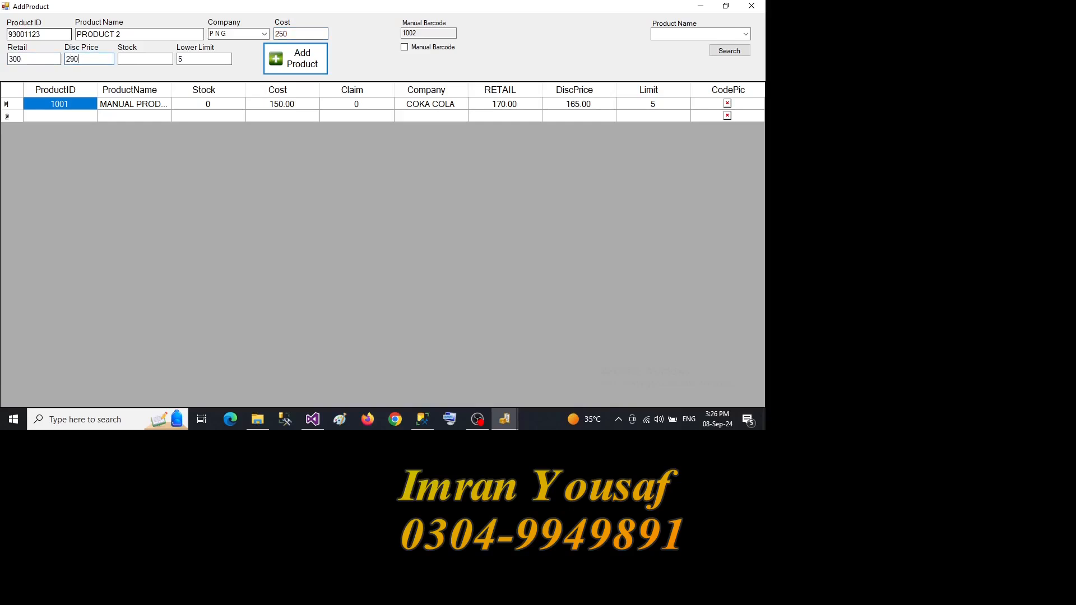
- Set PRODUCT 2's stock to 56, add the product, and close the product entry form
key(Tab)
text(56)
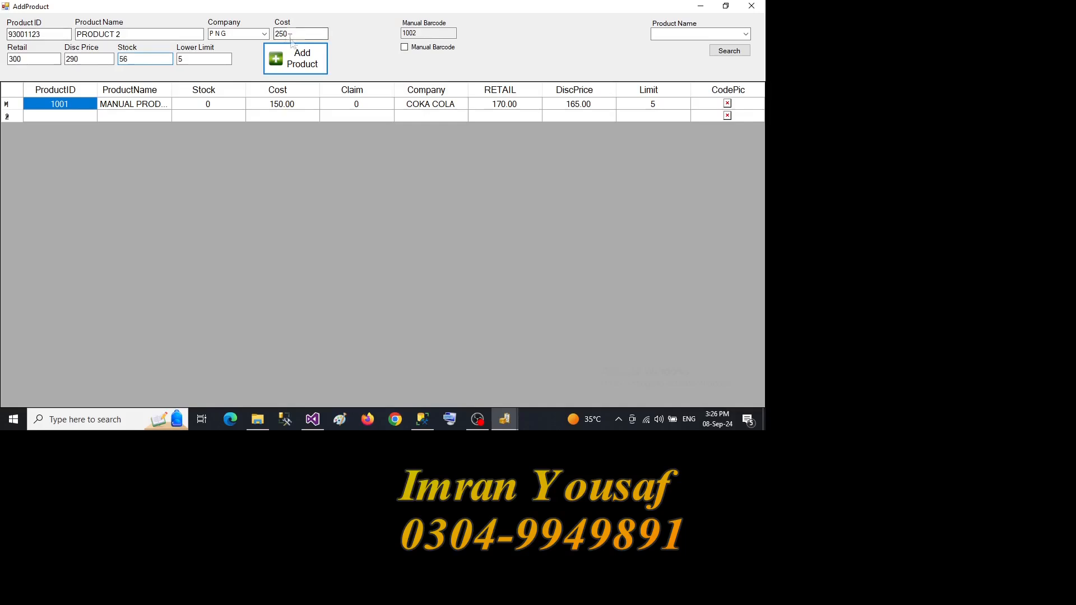
click(288, 62)
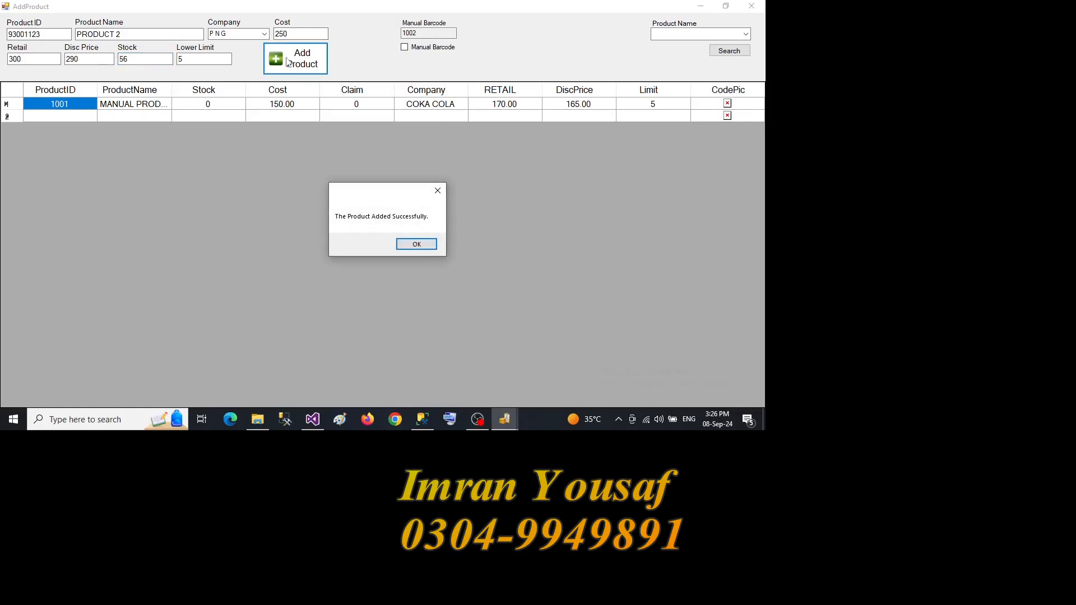
click(417, 244)
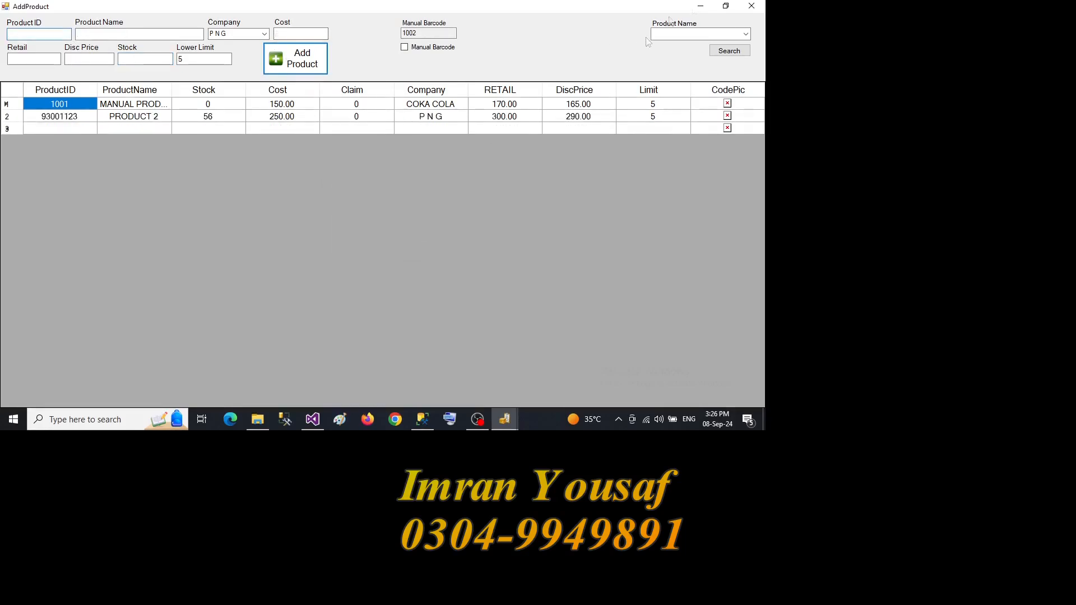
click(751, 7)
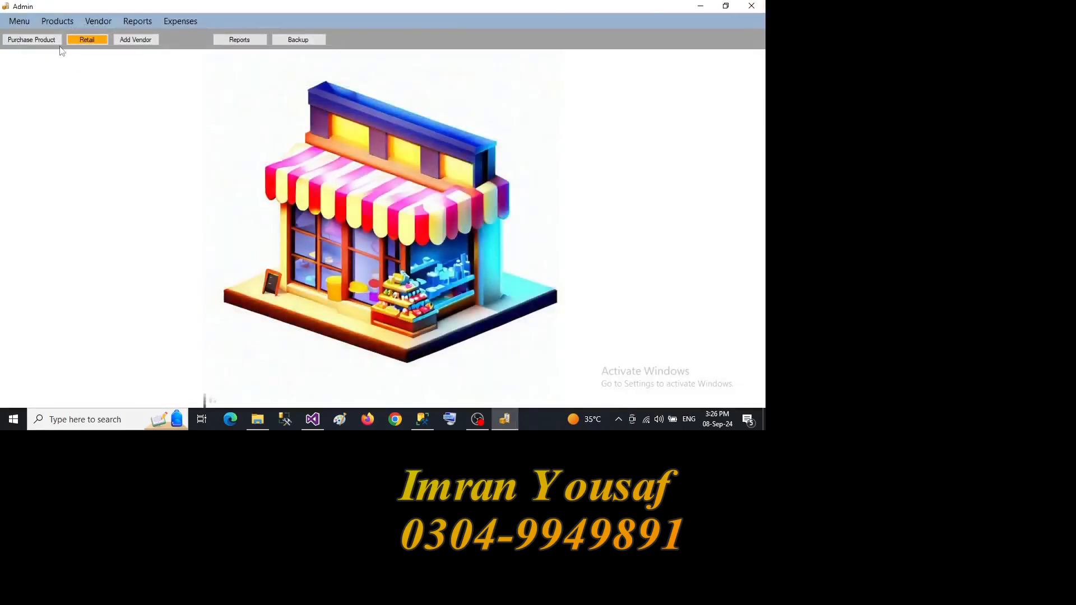
- Open the retail sale form and manually add PRODUCT 2 with quantity 2 to the bill
click(54, 21)
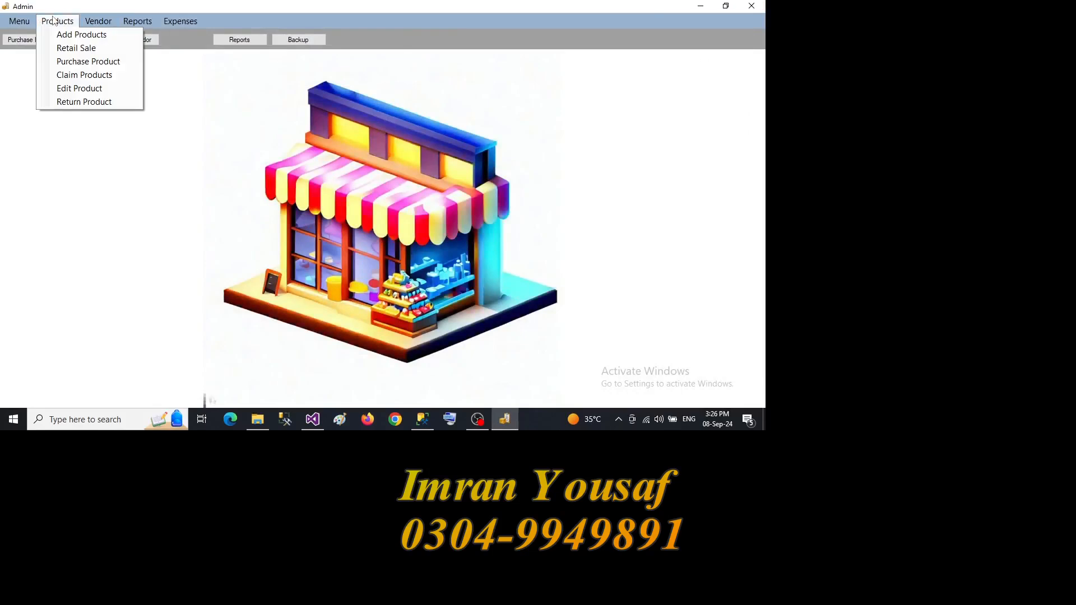
click(64, 49)
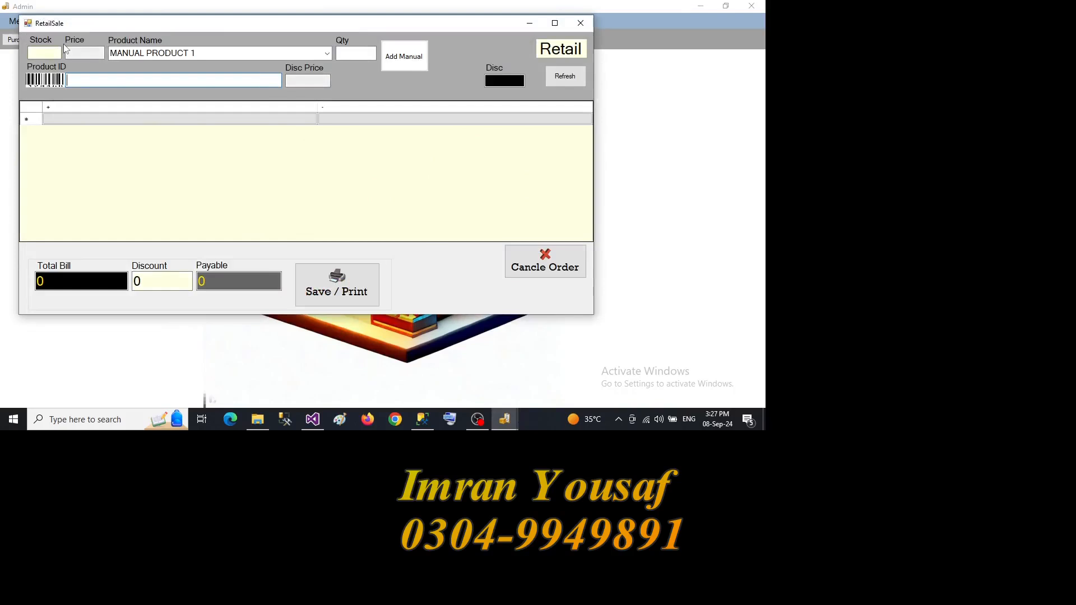
click(555, 23)
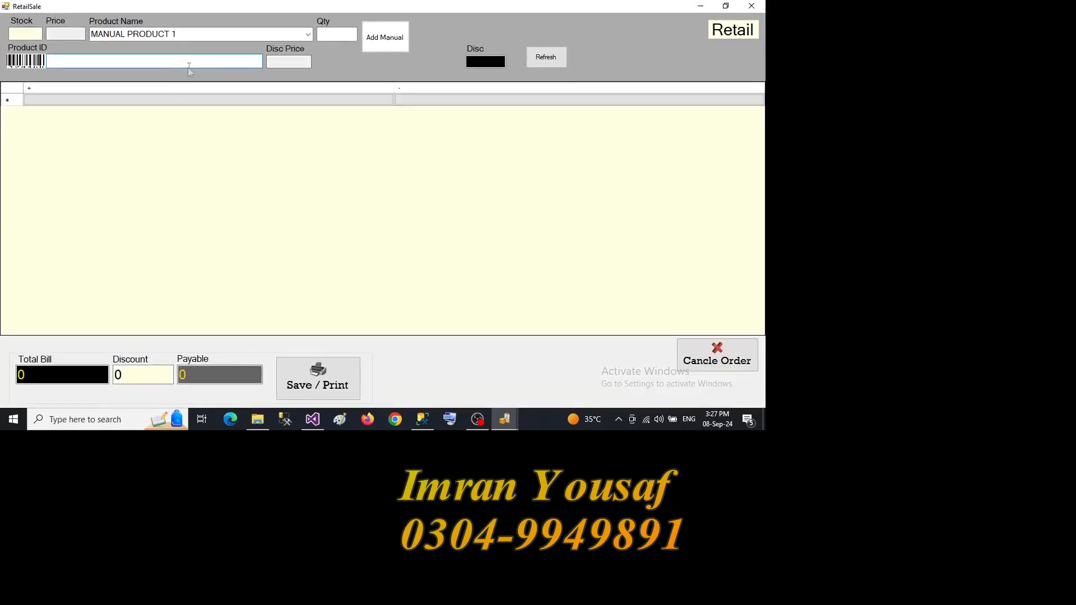
click(308, 36)
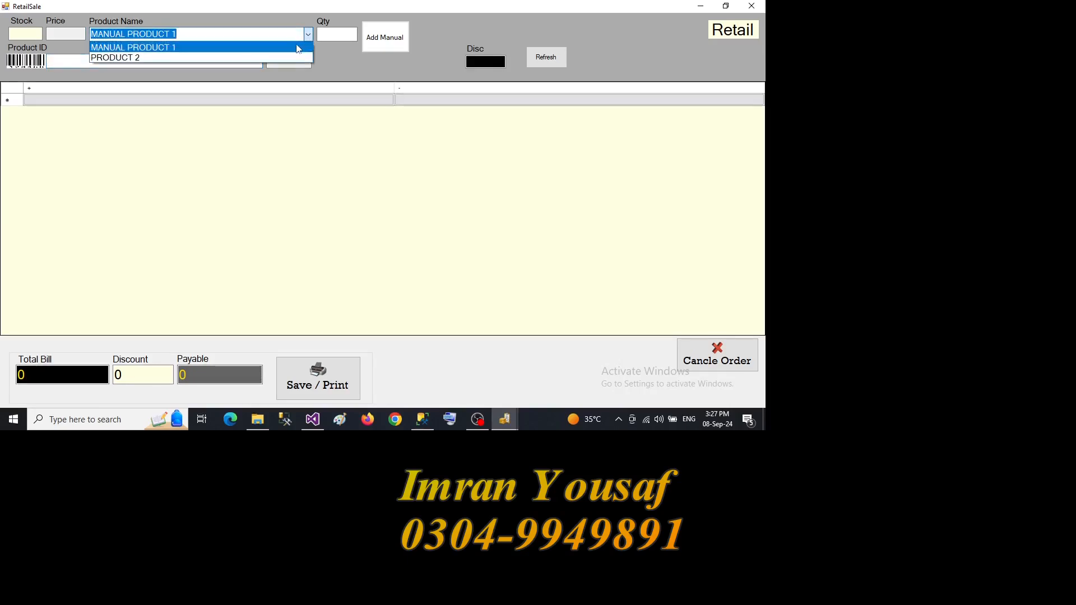
click(295, 44)
click(307, 36)
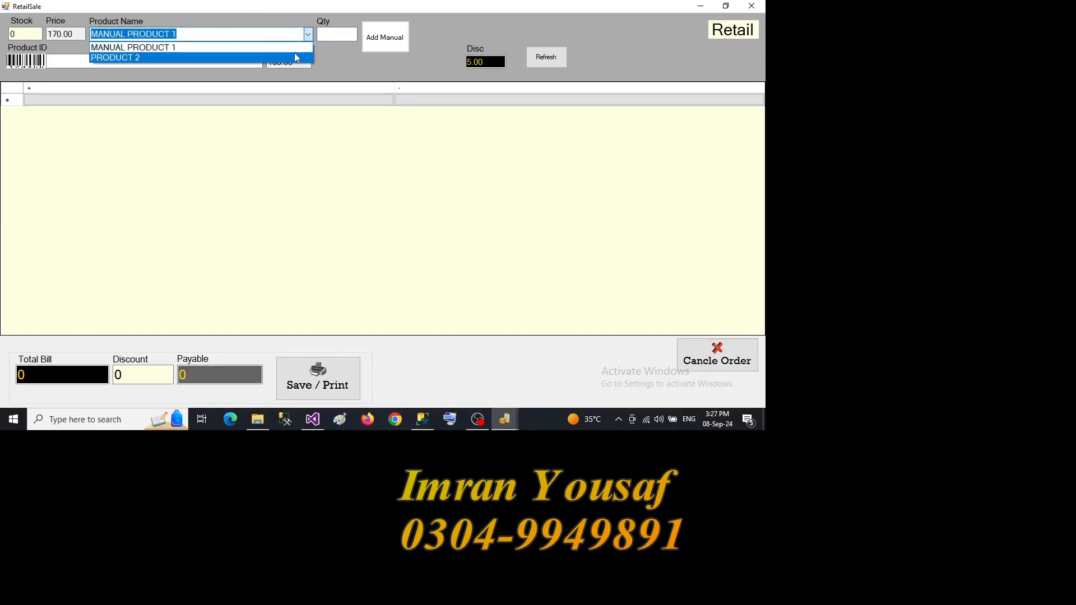
click(294, 53)
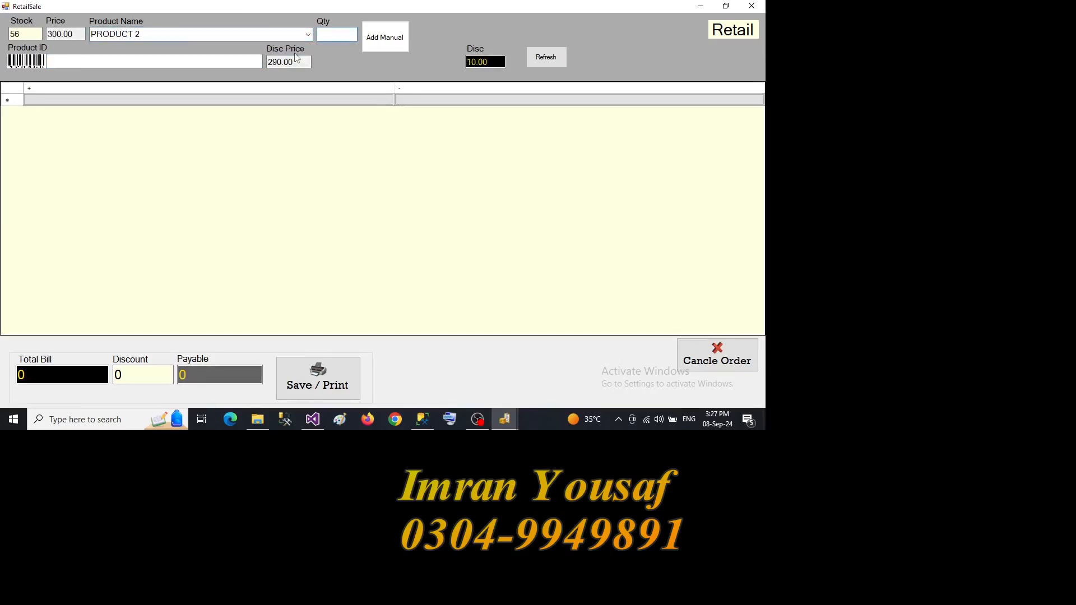
text(2)
click(395, 38)
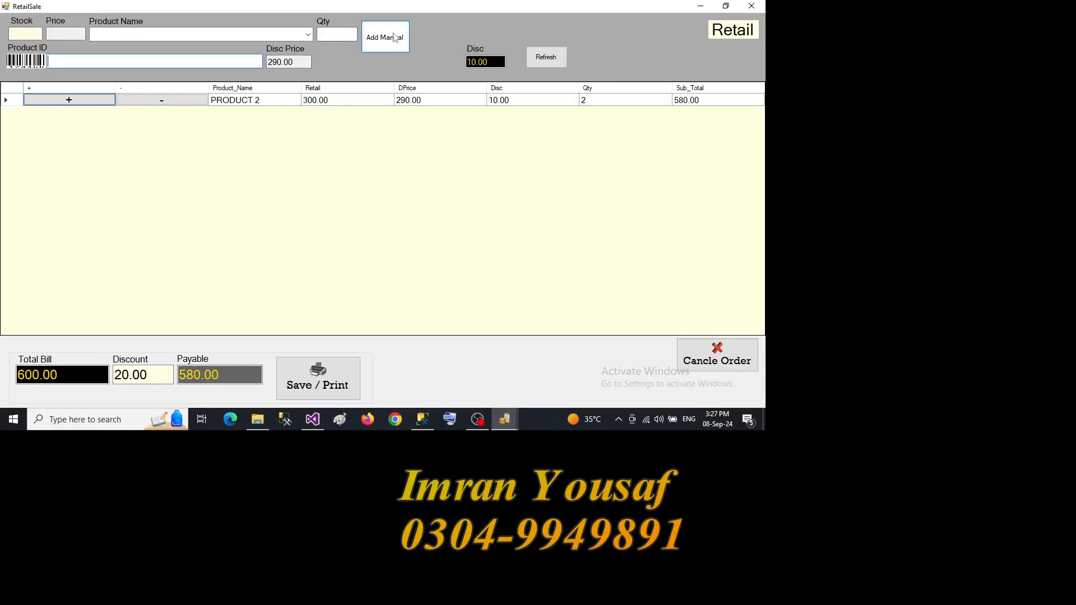
- Minimize the retail sale and look up PRODUCT 2's product ID in the product list
click(701, 6)
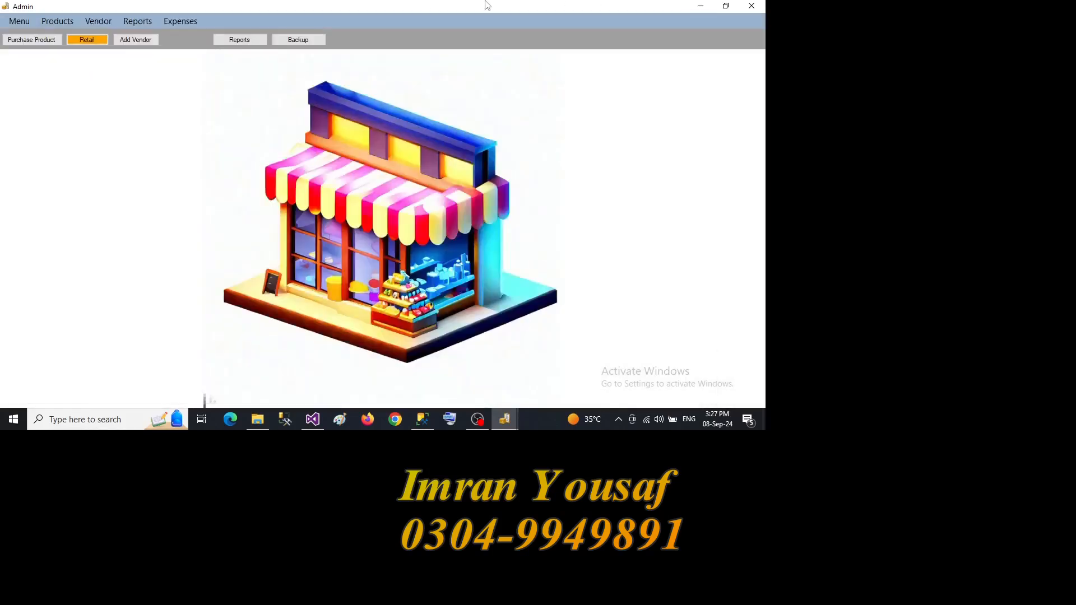
click(62, 21)
click(72, 49)
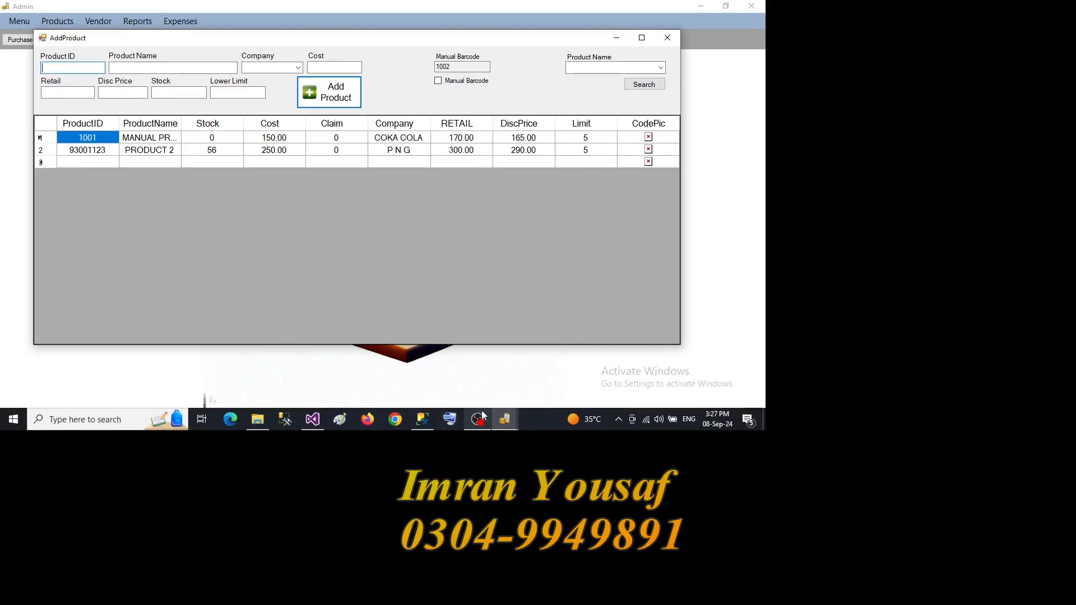
- Return to the retail sale and add another PRODUCT 2 to the bill by product ID 93001123
mouse_move(508, 421)
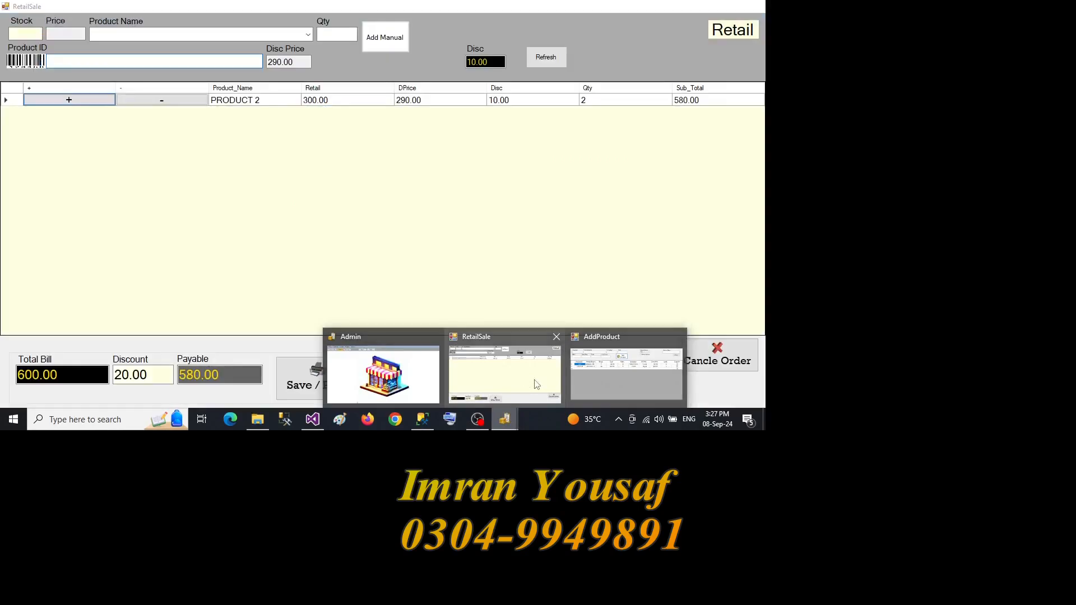
click(536, 384)
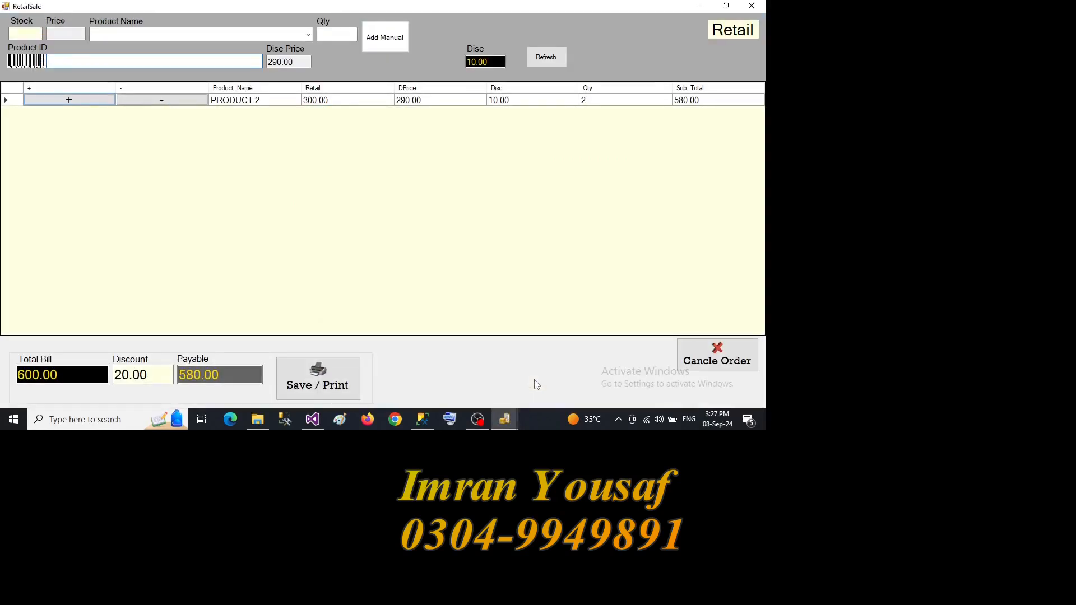
text(9300)
text(1120)
key(Return)
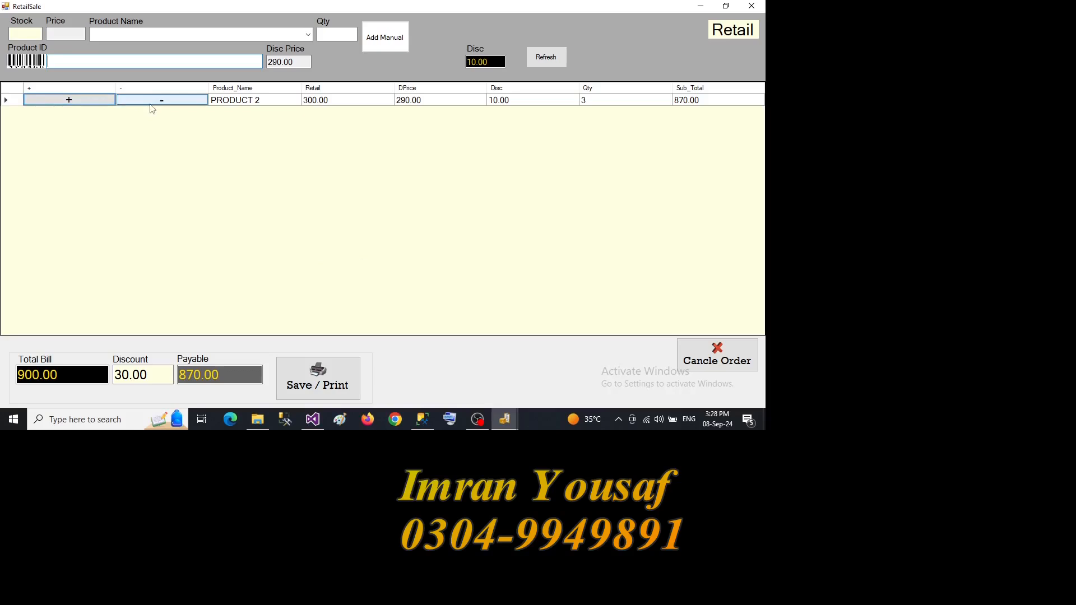
- Increase the quantity of PRODUCT 2 in the bill to 8
click(106, 101)
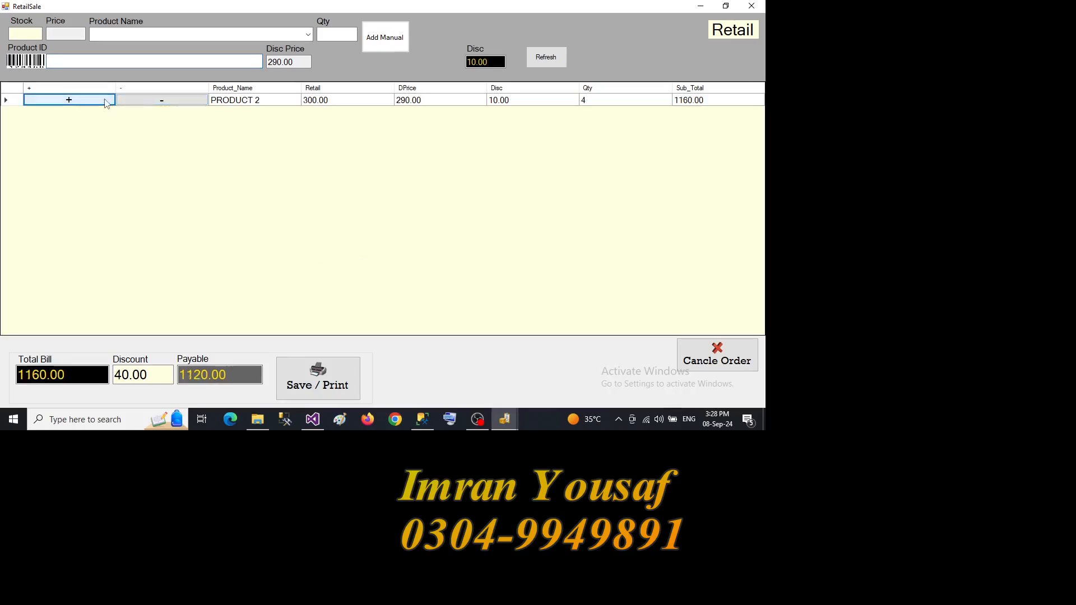
click(107, 104)
click(106, 103)
click(107, 103)
click(107, 103)
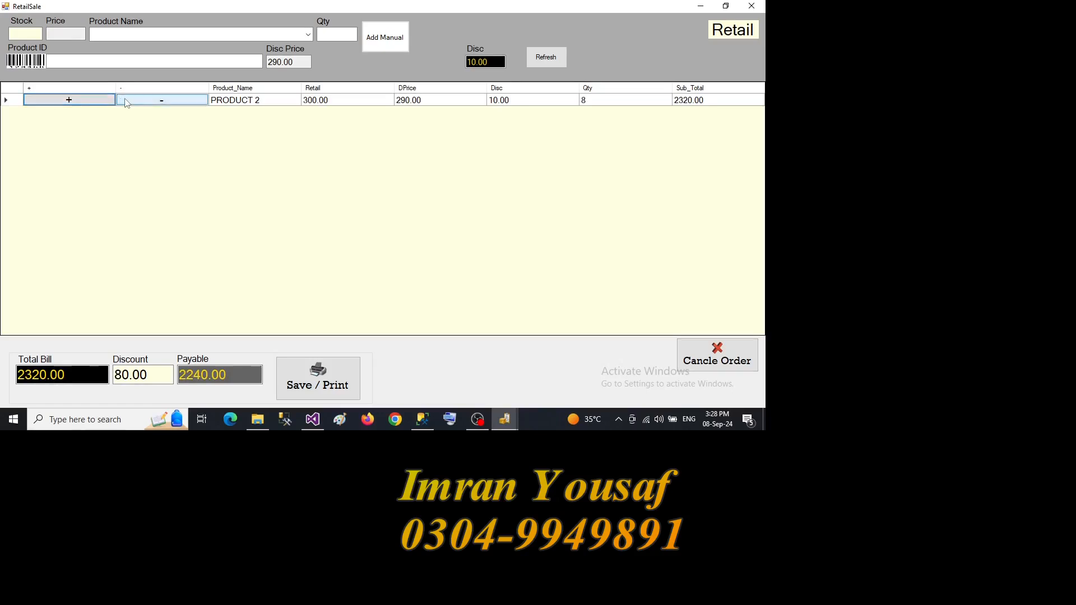
- Reduce PRODUCT 2's quantity in the bill to 6, save and print the sale, and close the refreshed retail sale form
click(128, 103)
click(128, 103)
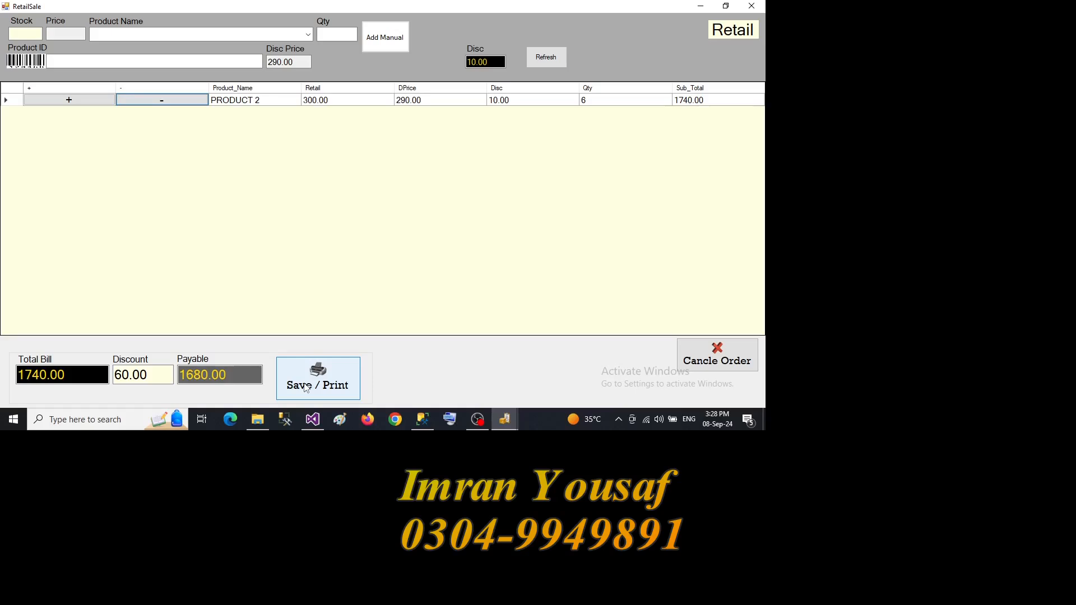
click(306, 387)
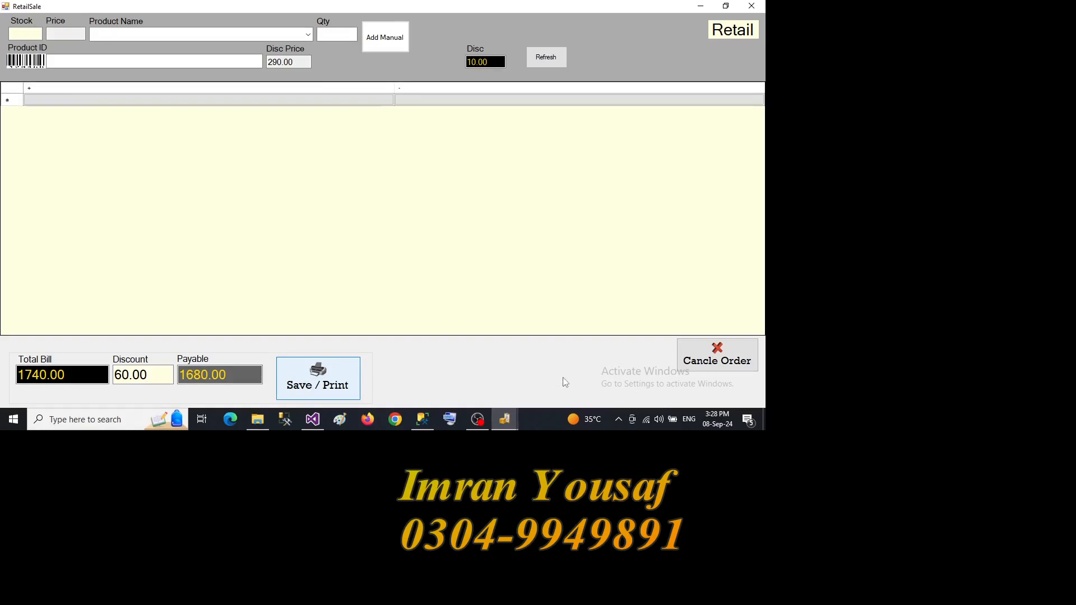
click(543, 60)
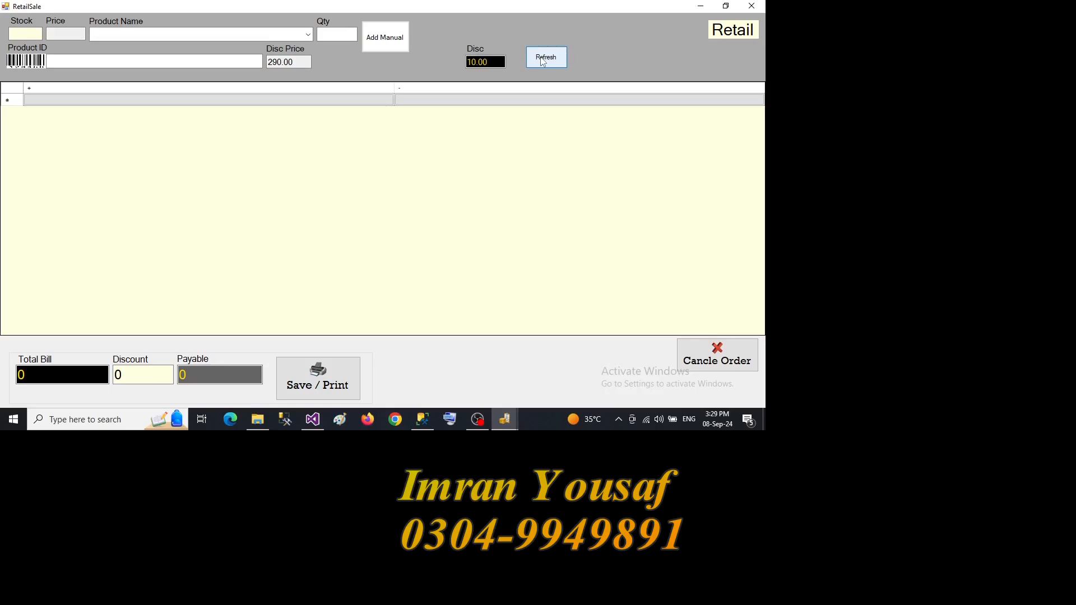
click(751, 7)
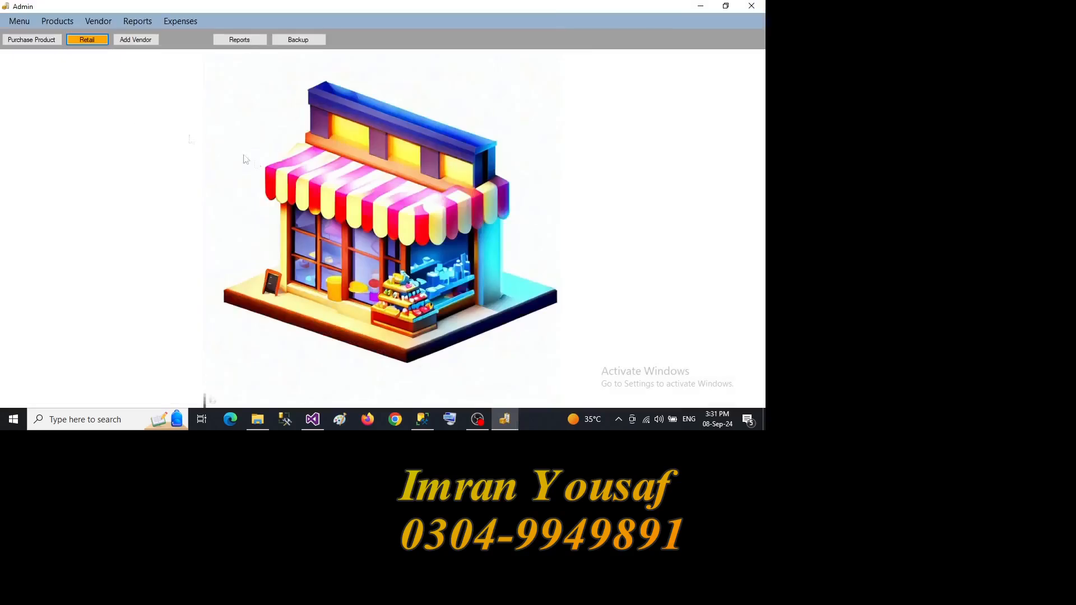
- Add a vendor named VENDOR 1 with its contact number and a current balance of 0, and close the vendor form
click(92, 22)
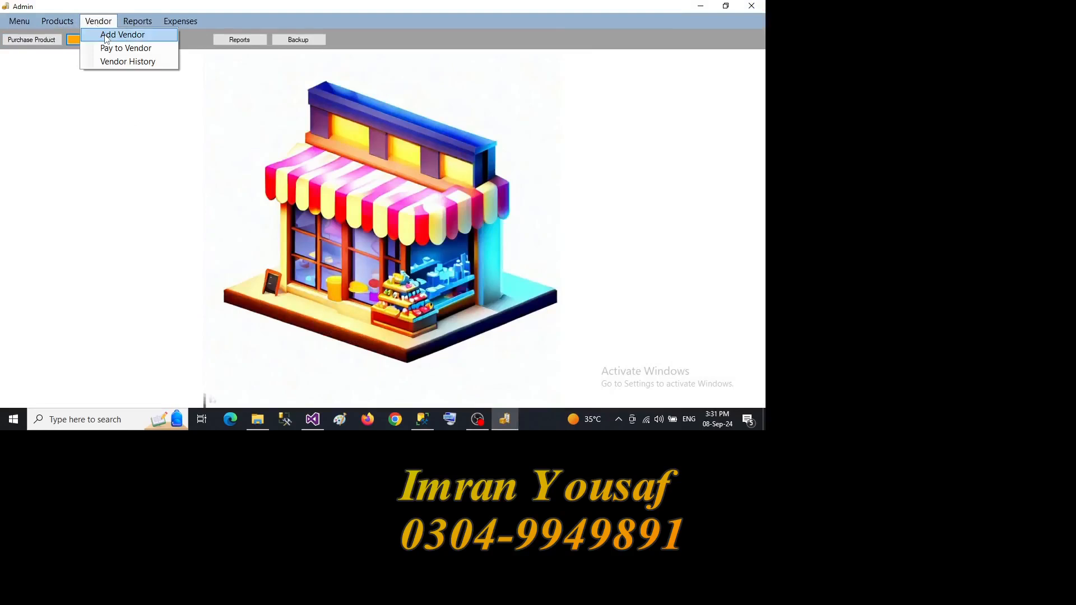
click(108, 35)
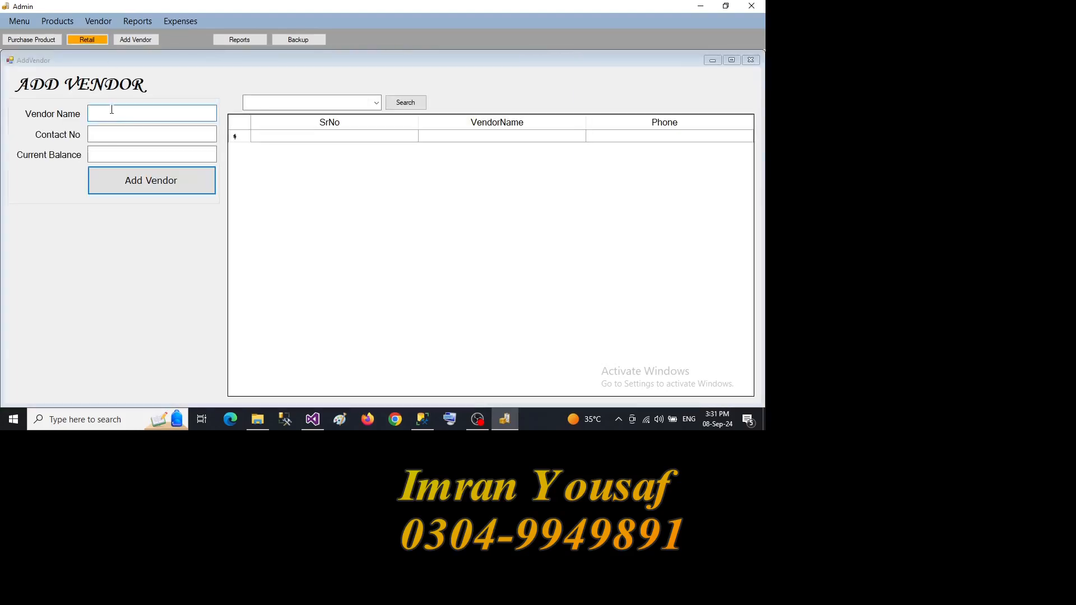
text(VENDOR 1)
key(Tab)
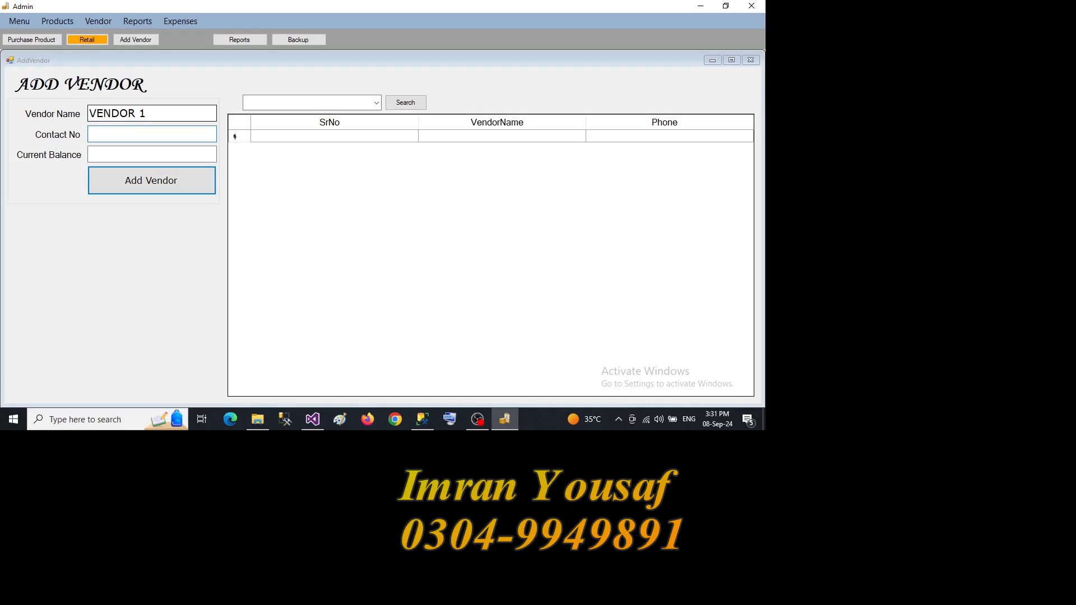
text(0030303030)
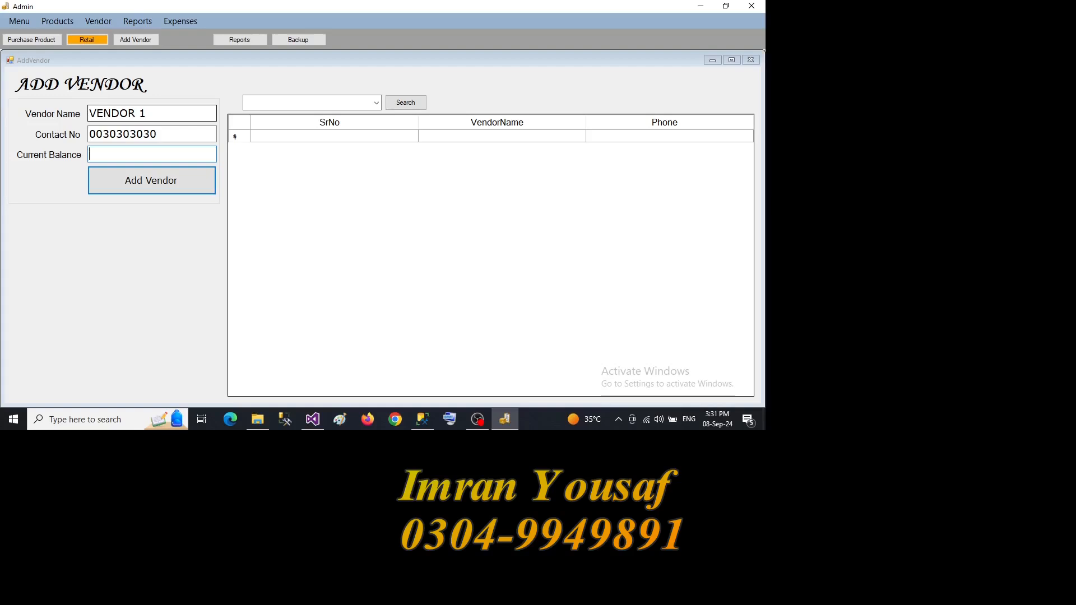
text(0)
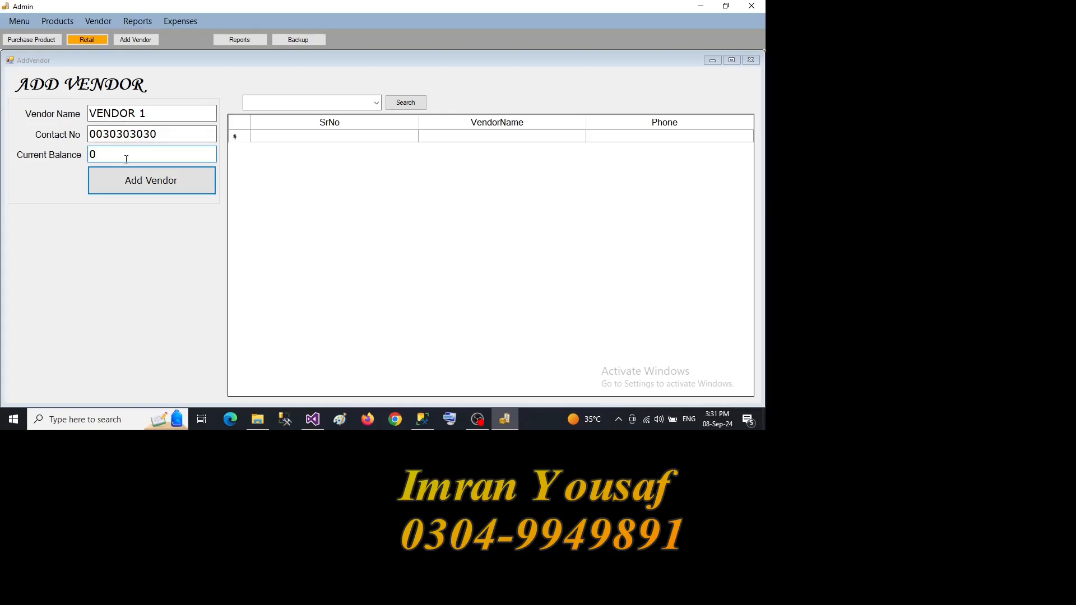
click(129, 187)
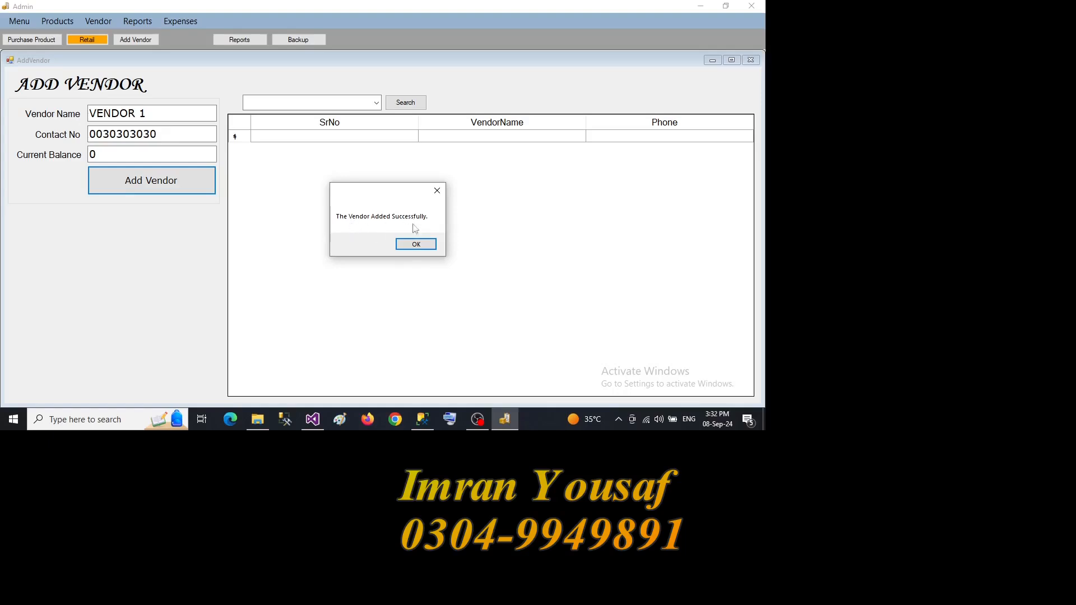
click(415, 245)
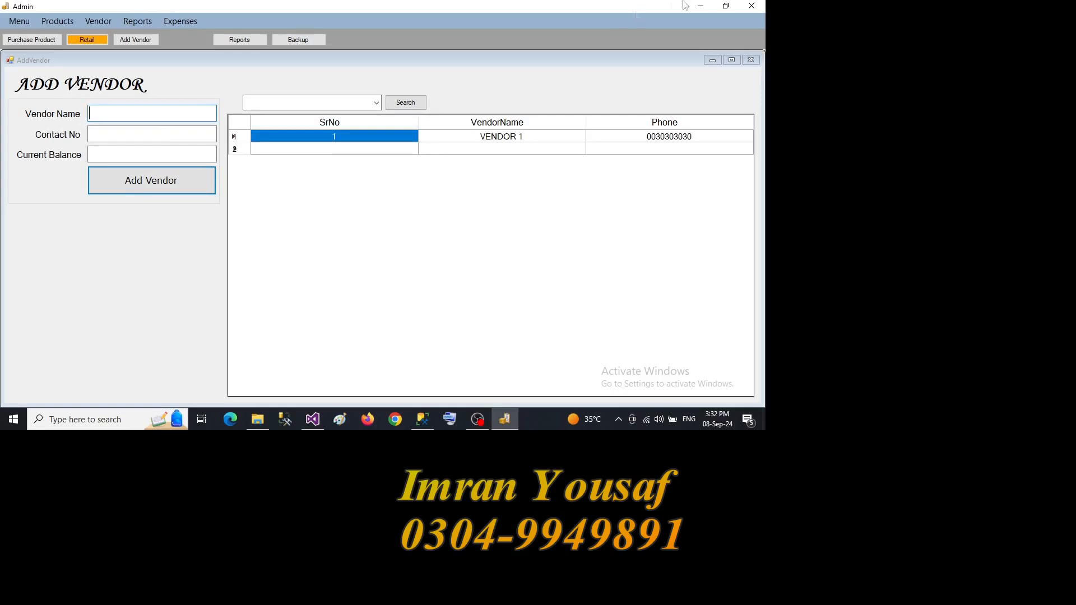
click(750, 60)
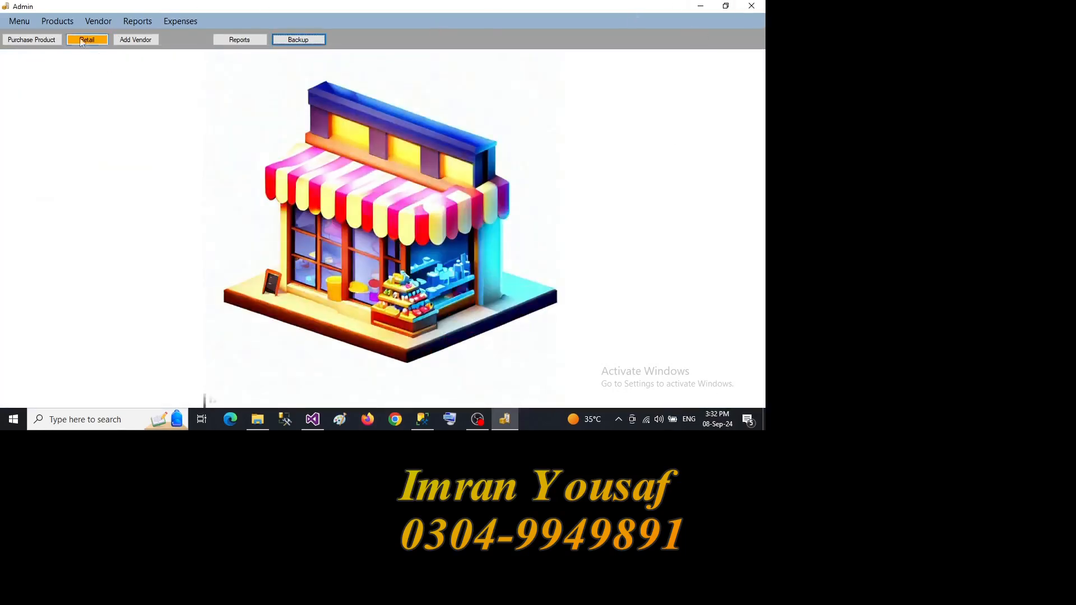
- Open the product purchase form maximized and select VENDOR 1 as the vendor
click(62, 23)
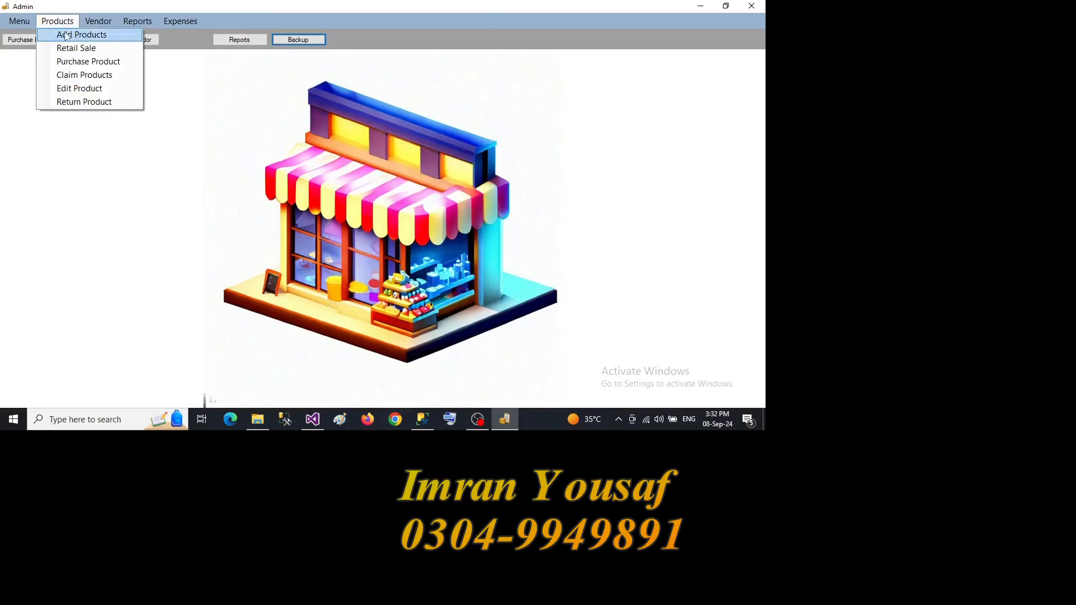
click(87, 66)
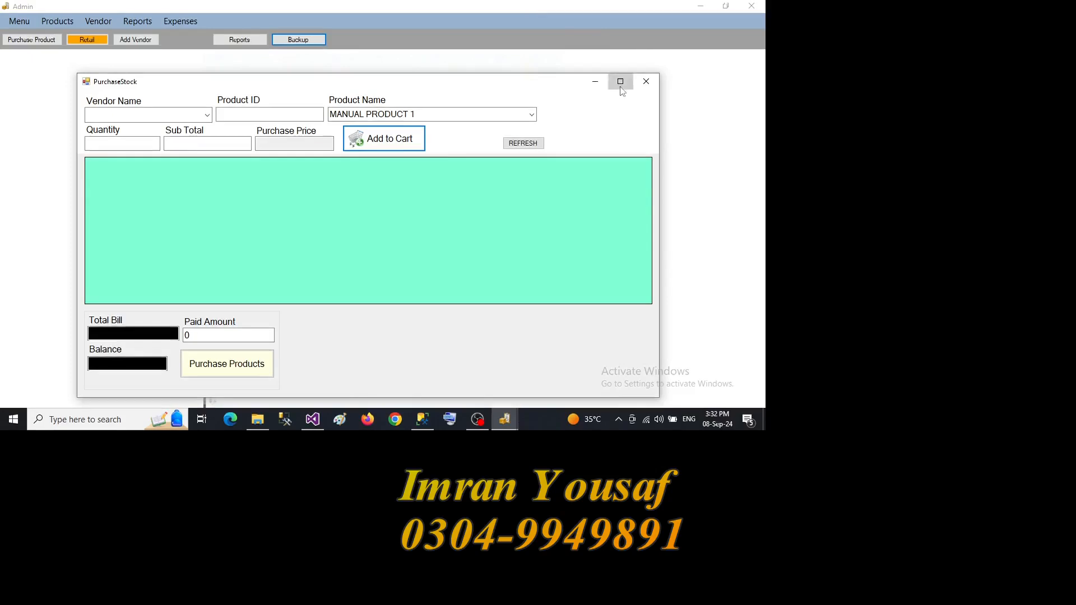
click(620, 82)
click(130, 37)
click(107, 52)
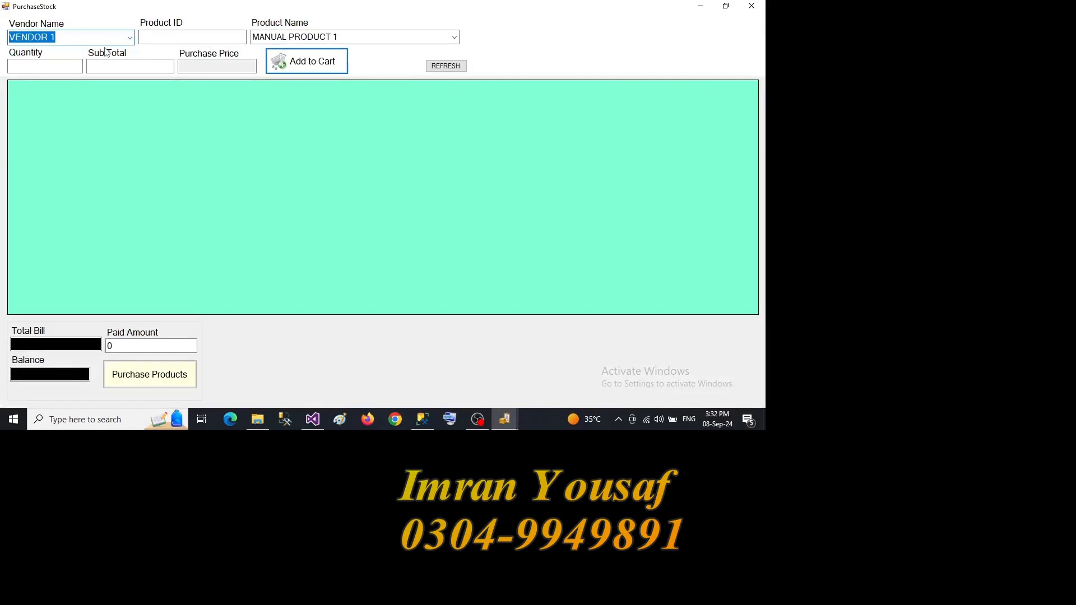
- Add product ID 1001 to the purchase cart with quantity 150 and a sub total of 25000
click(154, 39)
text(1)
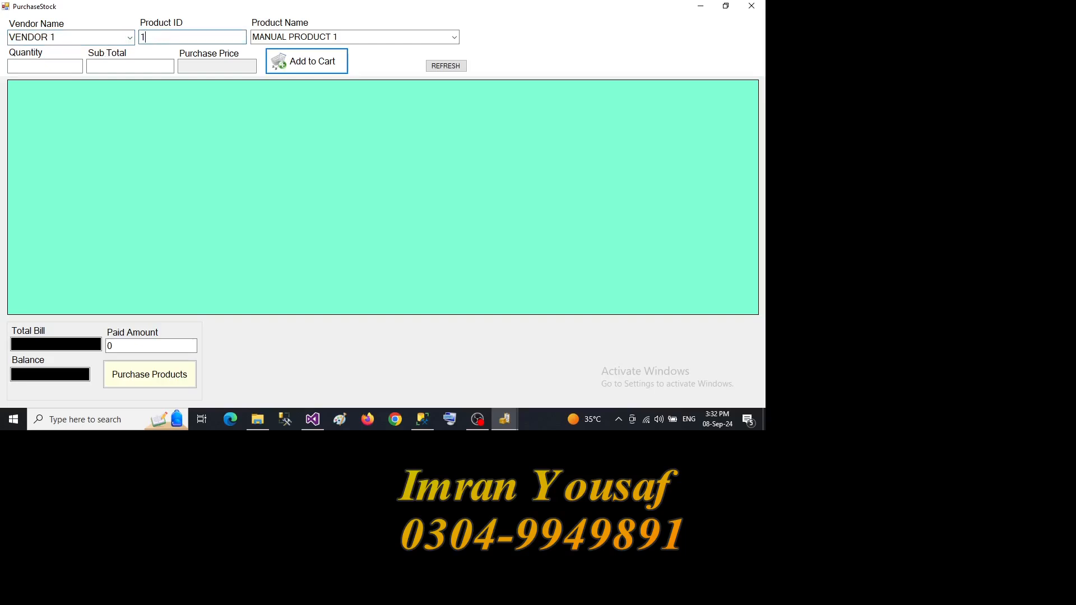
text(001)
key(Tab)
key(Tab)
text(150)
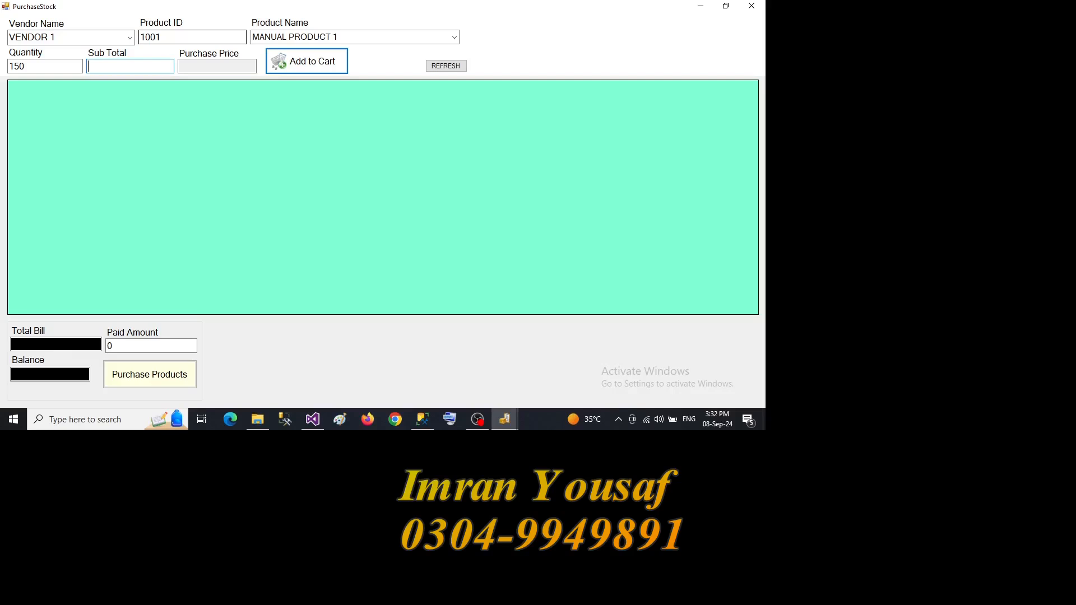
text(25000)
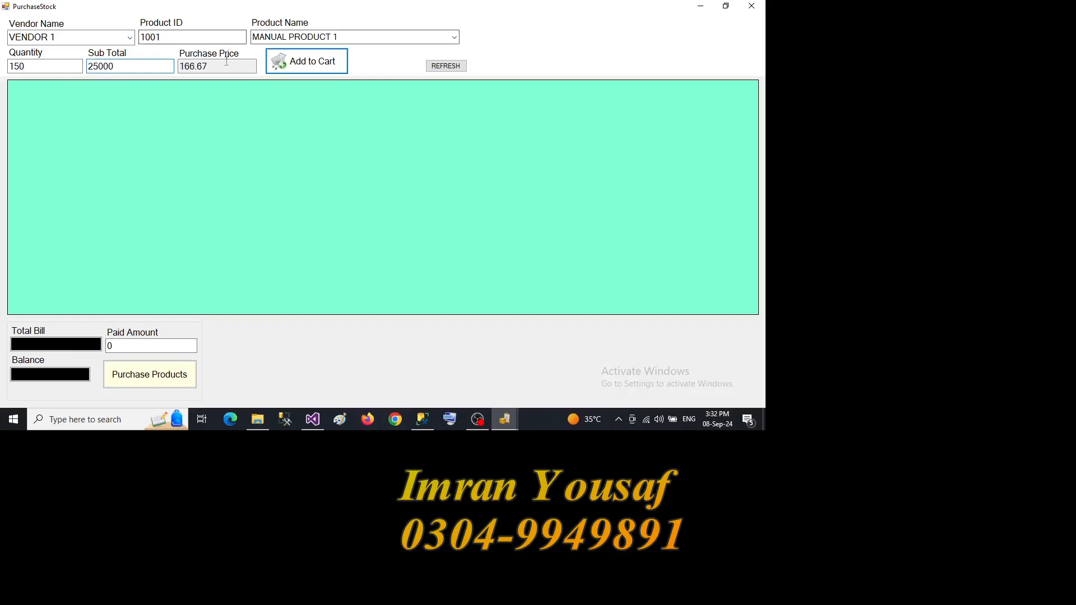
click(293, 63)
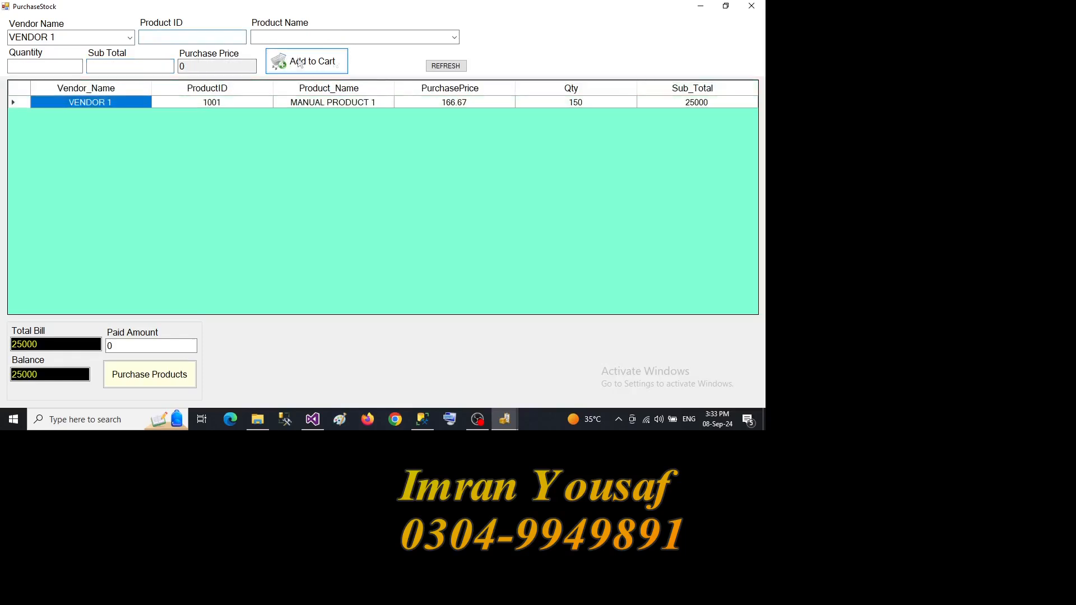
- Add PRODUCT 2 to the purchase cart with quantity 50 and a sub total of 24000
click(455, 38)
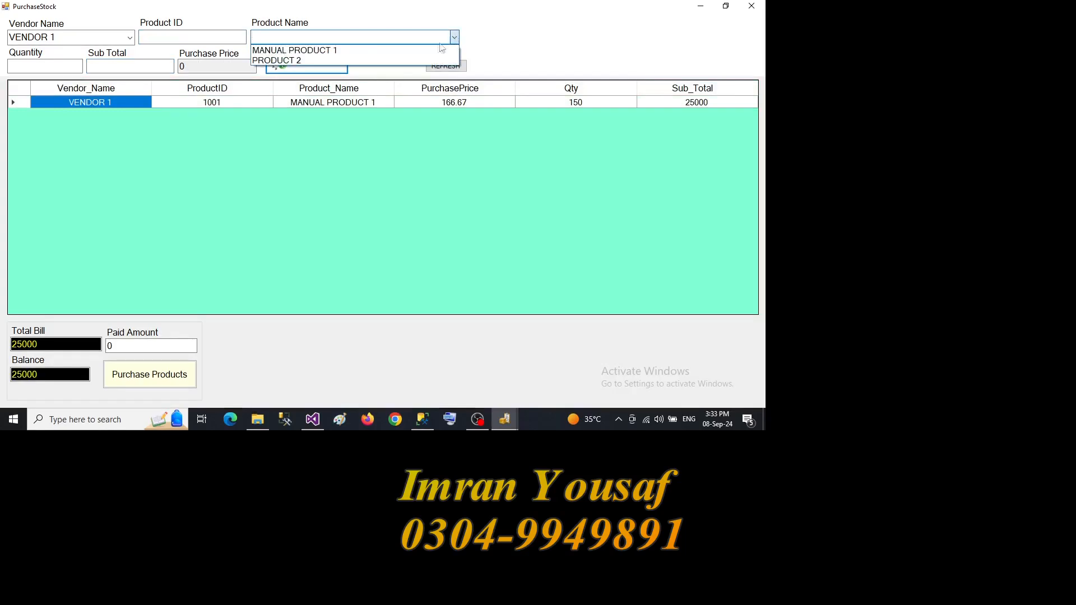
click(426, 58)
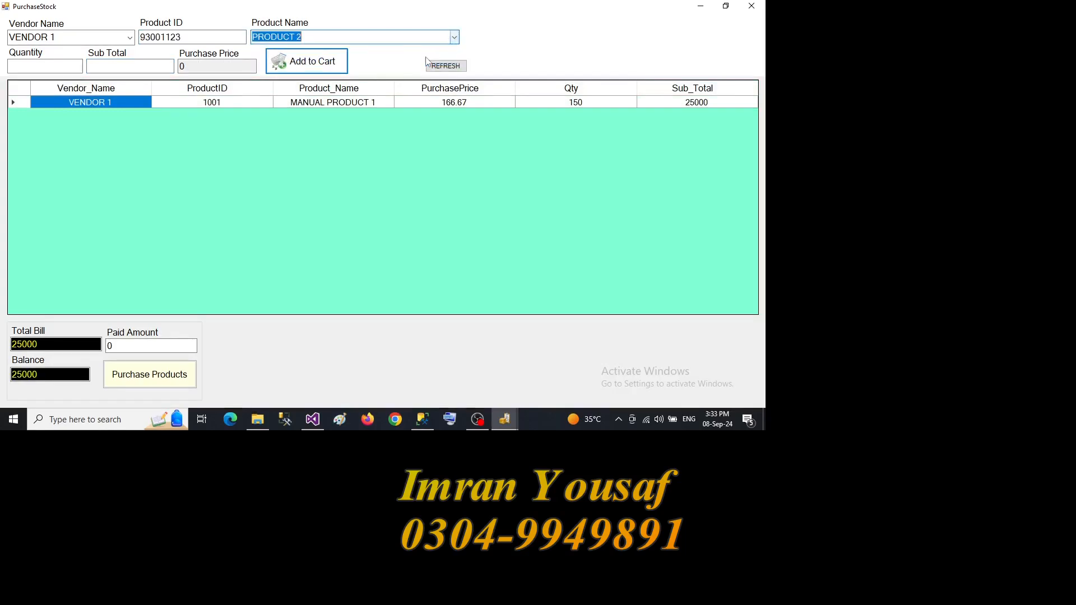
click(78, 66)
text(50)
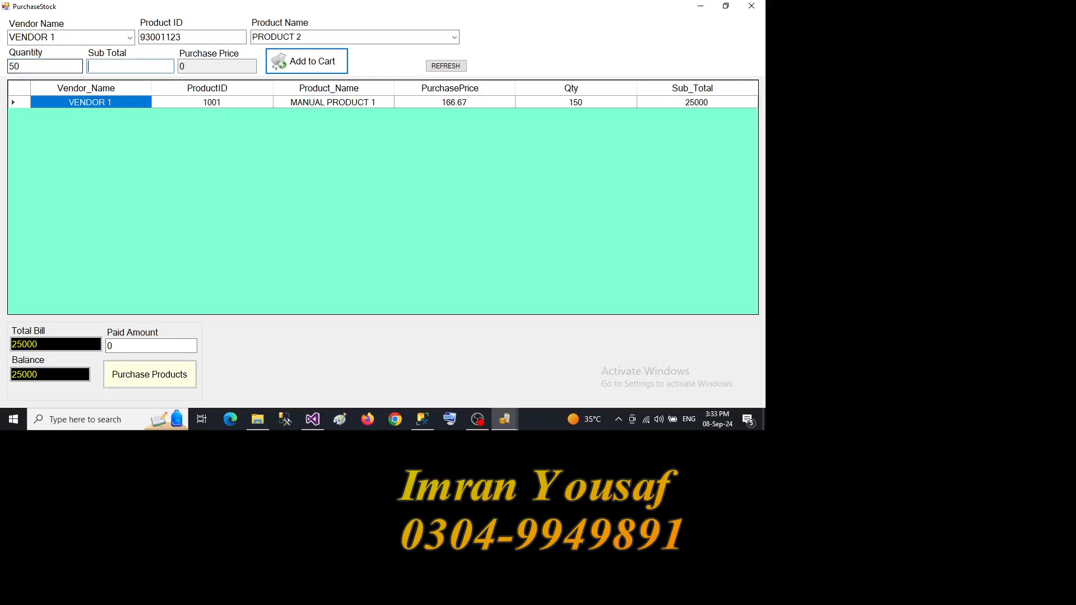
text(24000)
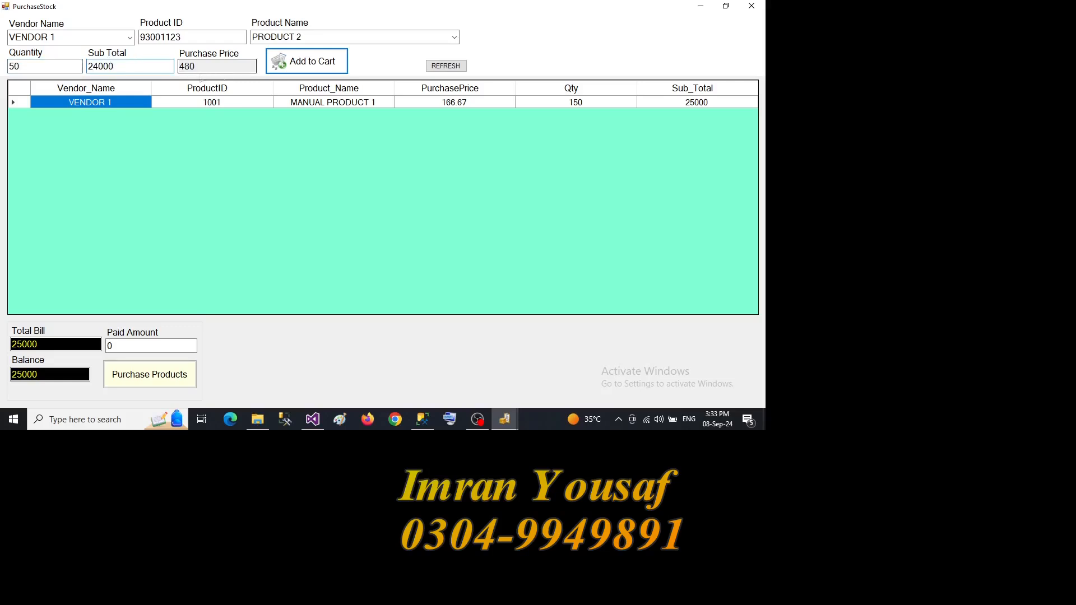
click(283, 66)
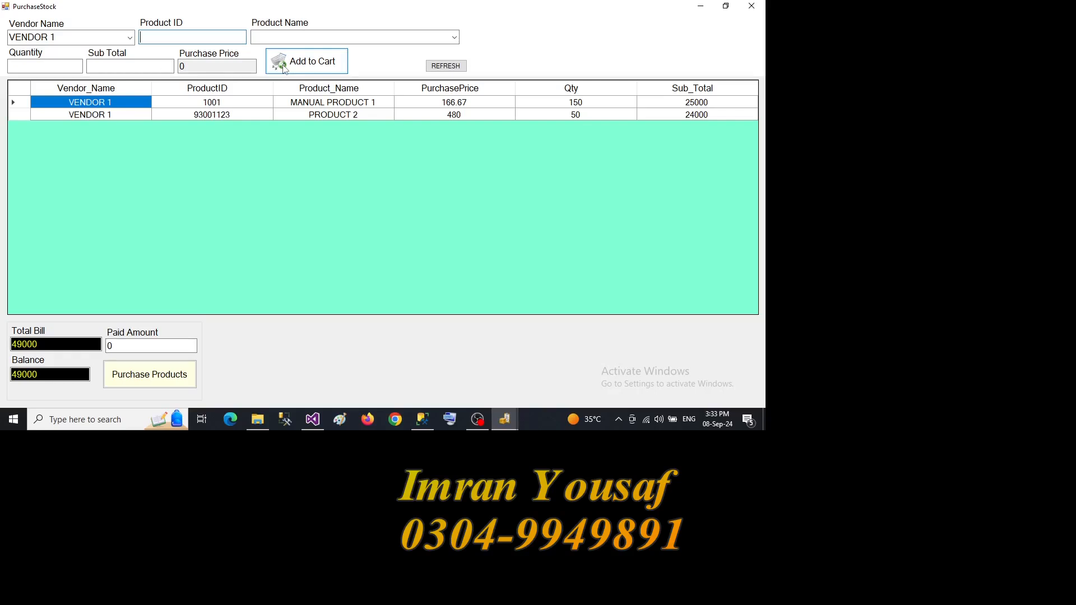
- Set the paid amount to 9000, complete the purchase of the cart products, and close the purchase form
click(179, 347)
text(9)
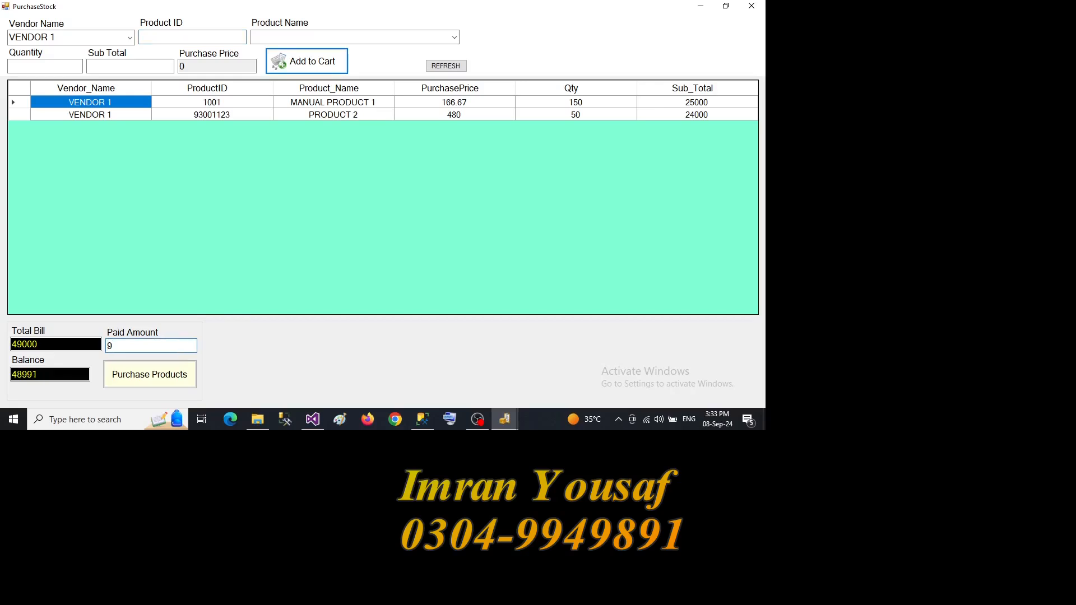
text(000)
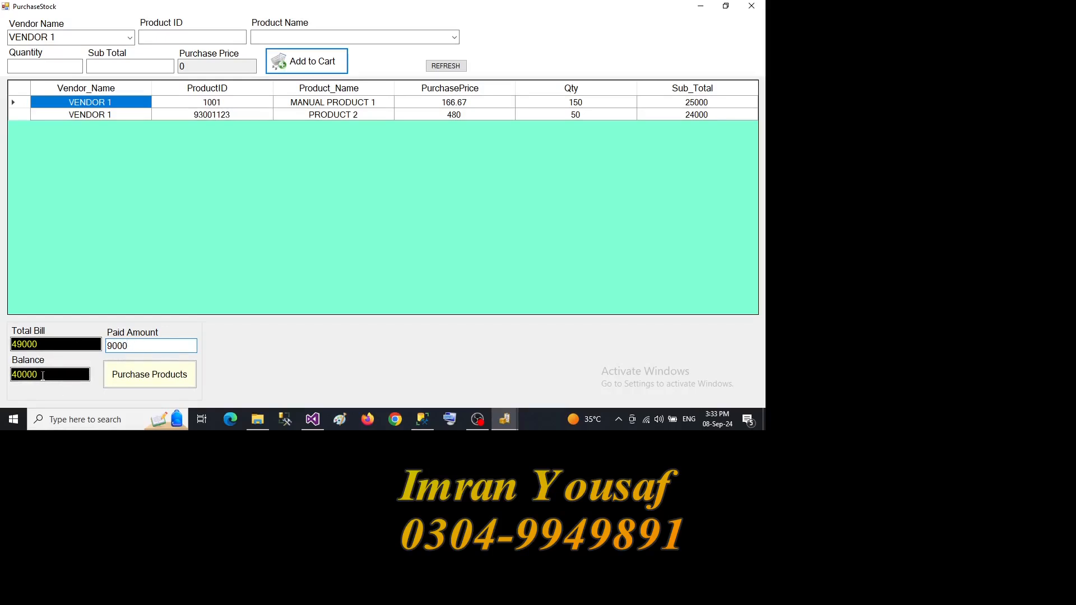
click(134, 379)
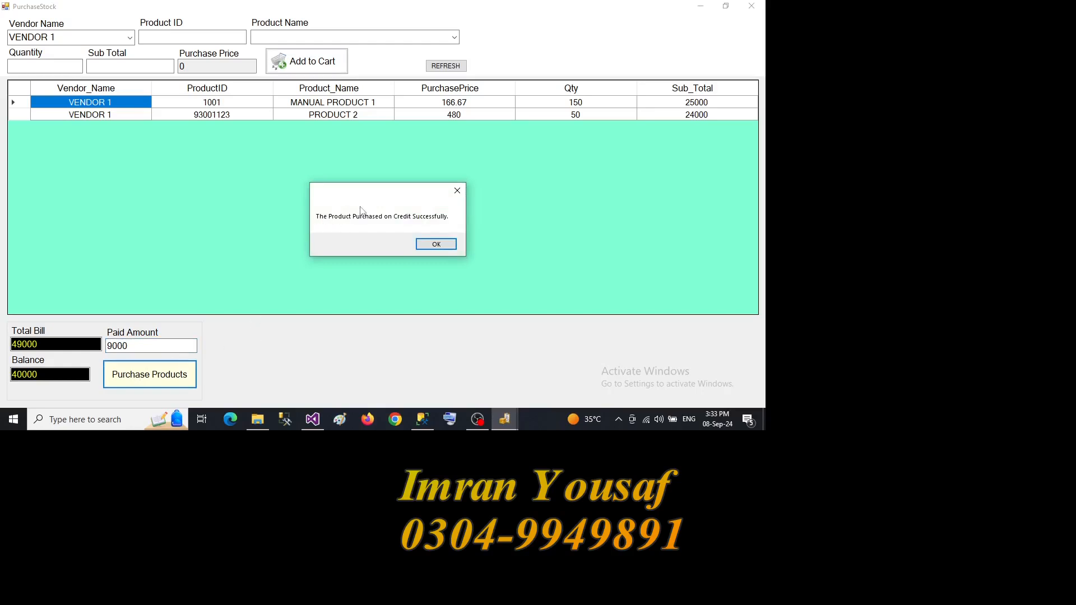
click(435, 244)
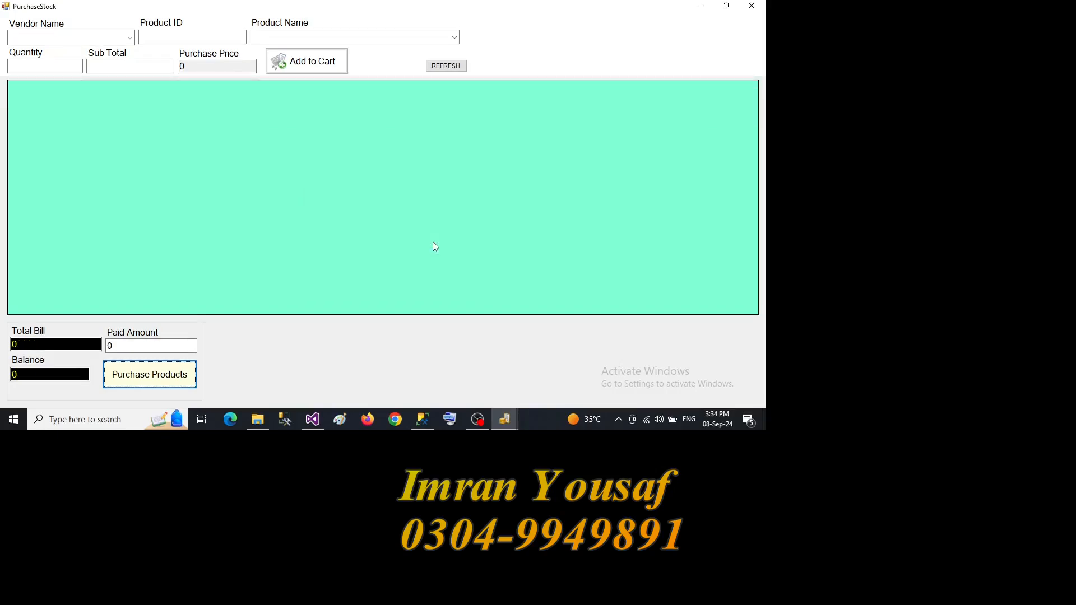
click(754, 7)
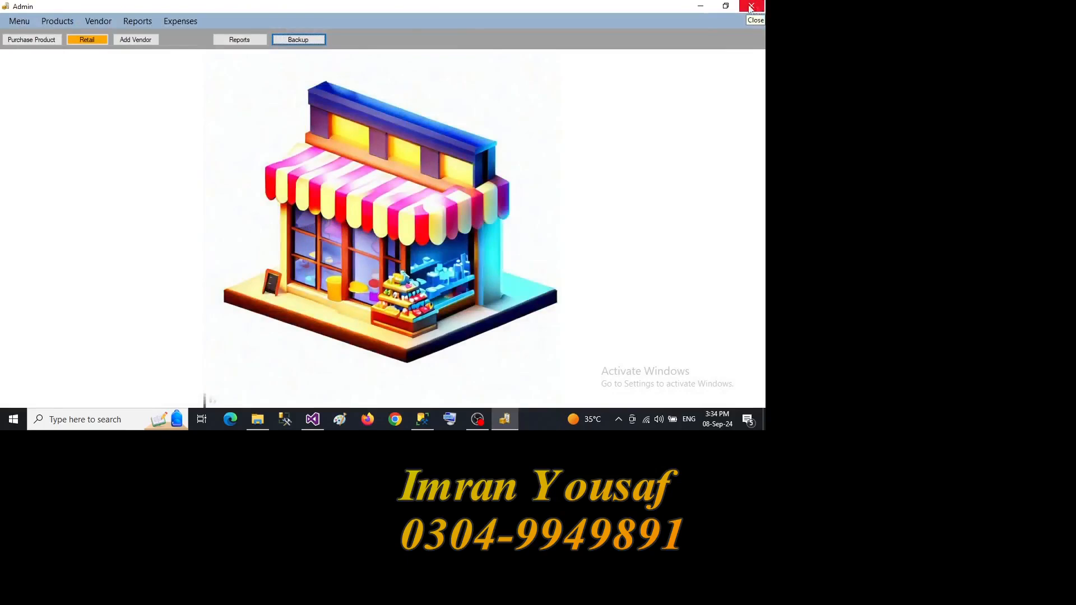
- Open the product claim form and send a claim for item ID 1001 with quantity 5
click(52, 21)
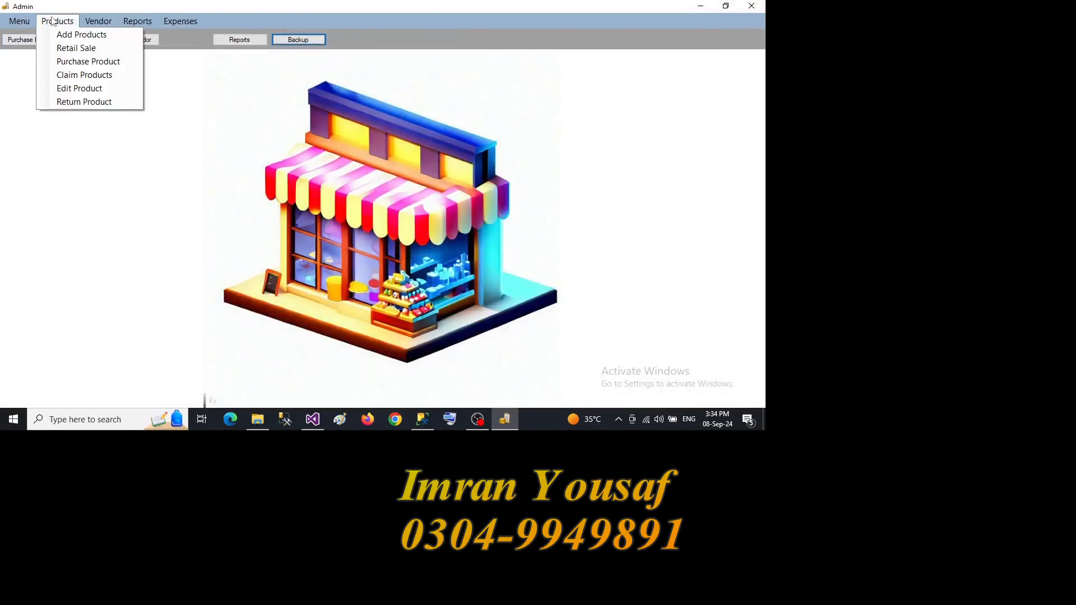
click(73, 75)
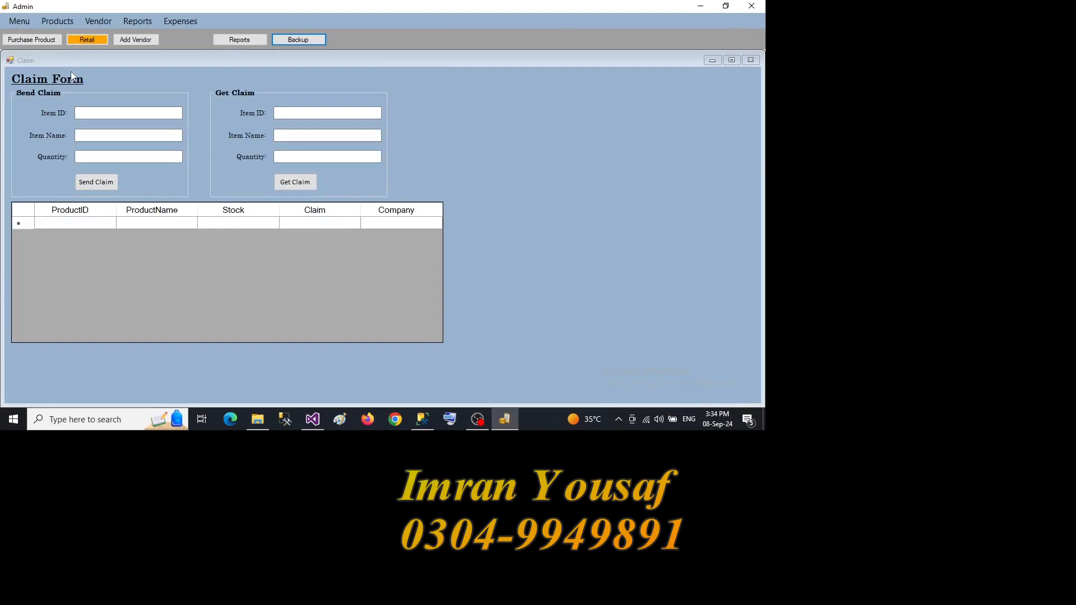
click(89, 112)
text(1001)
click(99, 158)
text(5)
click(96, 183)
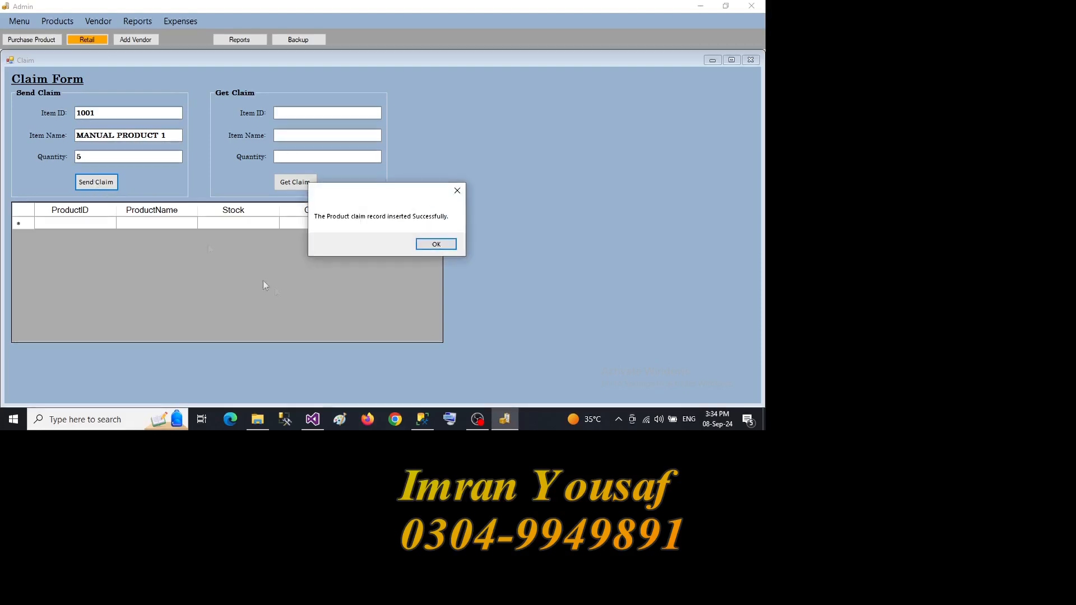
click(422, 246)
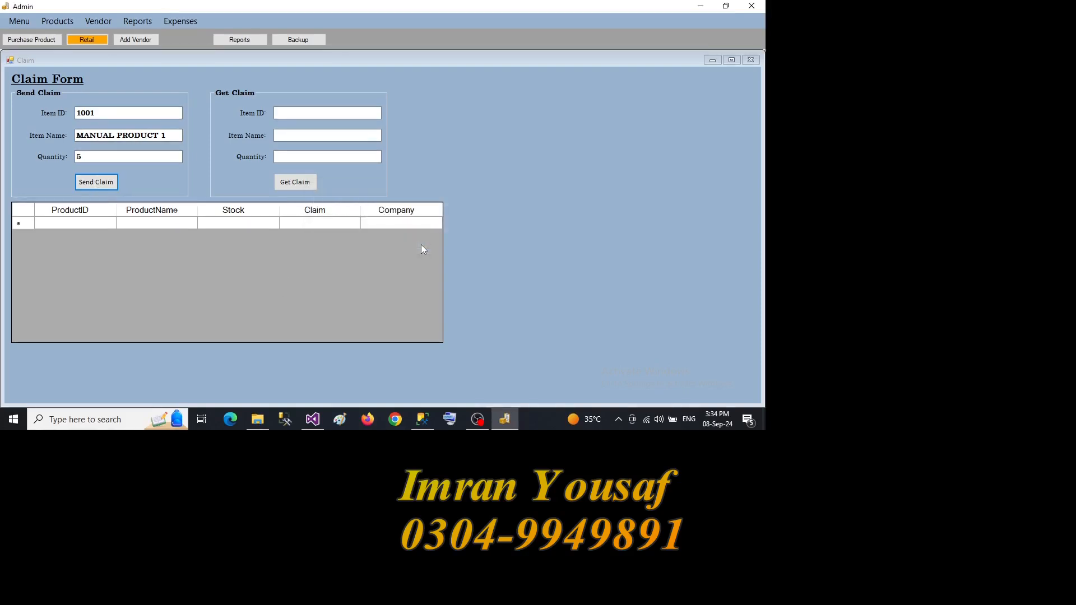
- Get back a claim for item ID 1001 with quantity 3, check its claim record, and close the claim form
click(299, 113)
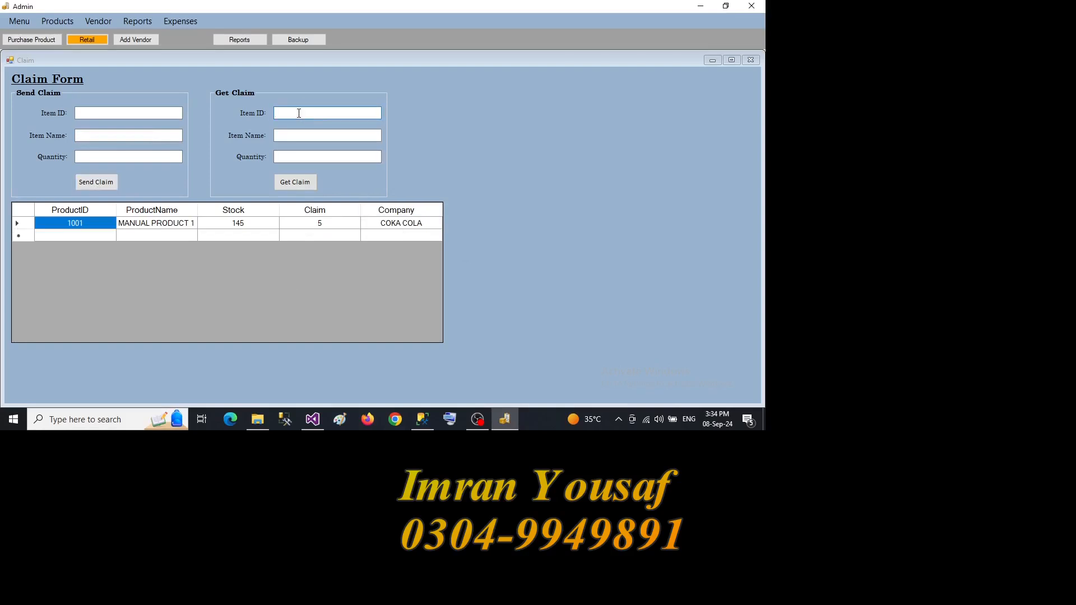
text(1001)
click(289, 156)
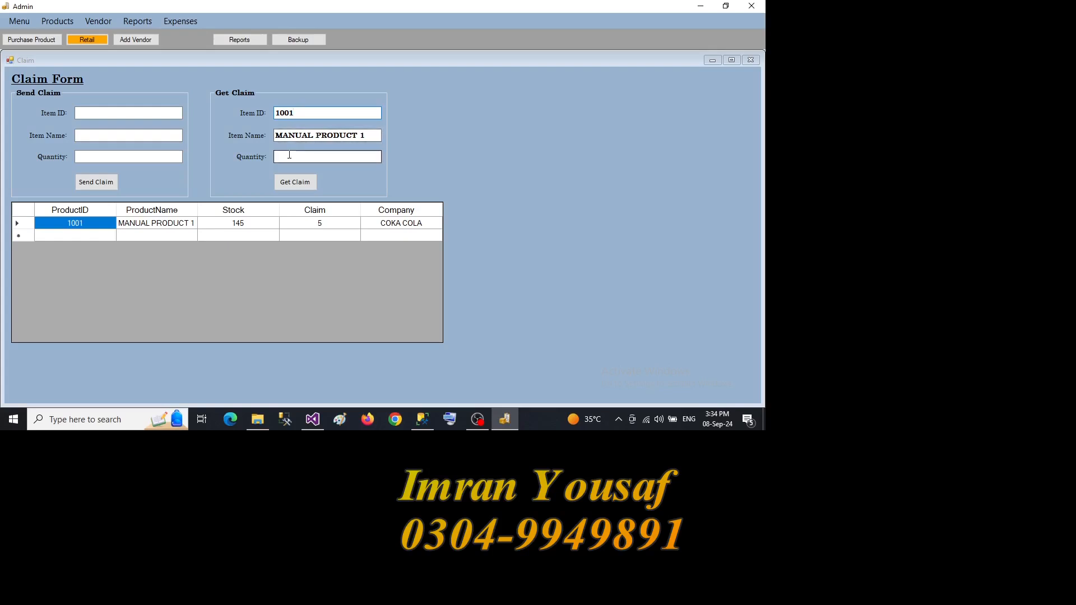
text(3)
click(291, 183)
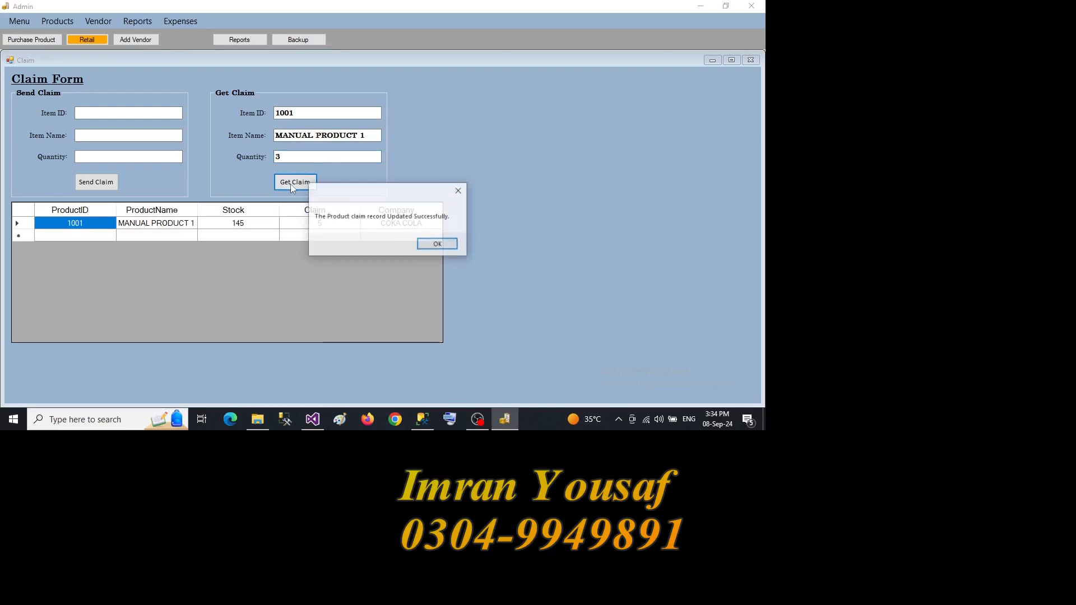
click(436, 245)
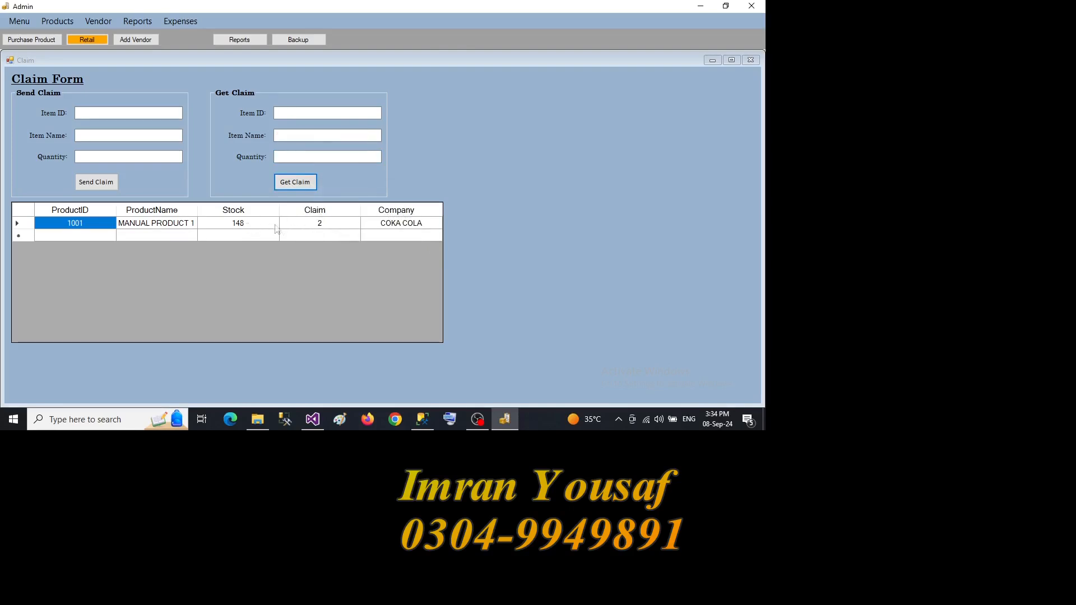
click(311, 225)
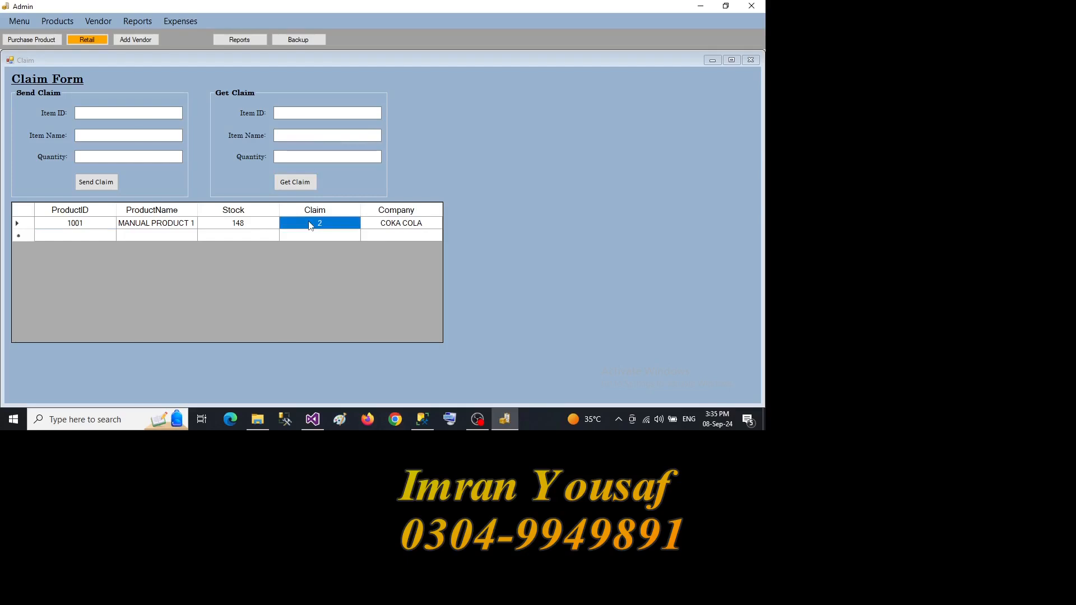
click(750, 60)
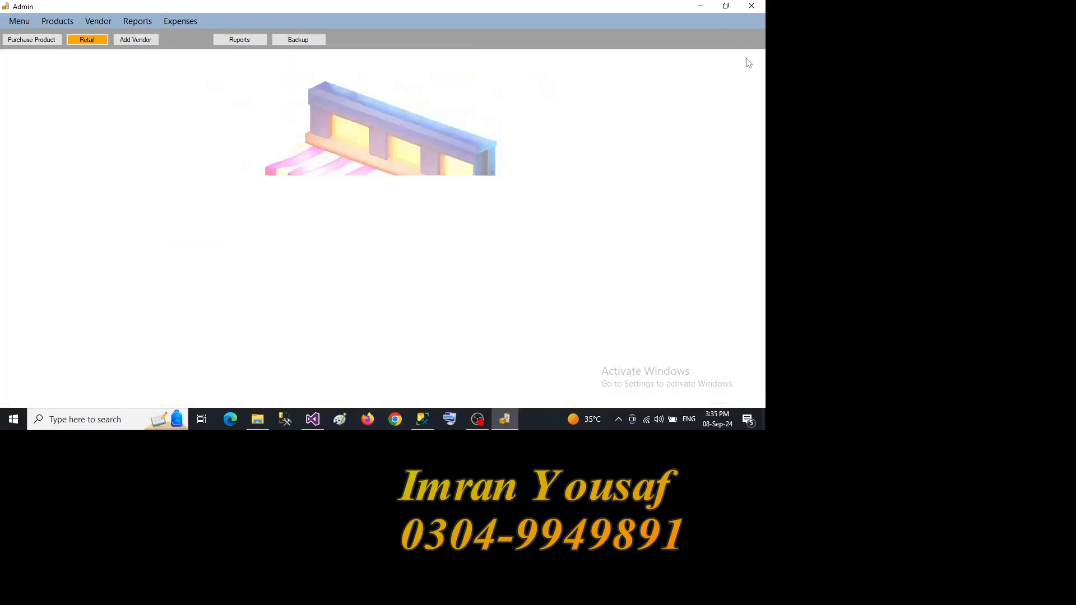
- Set the stock of product 1001 to 150 in the product editing form, update the record, and close the form
click(59, 22)
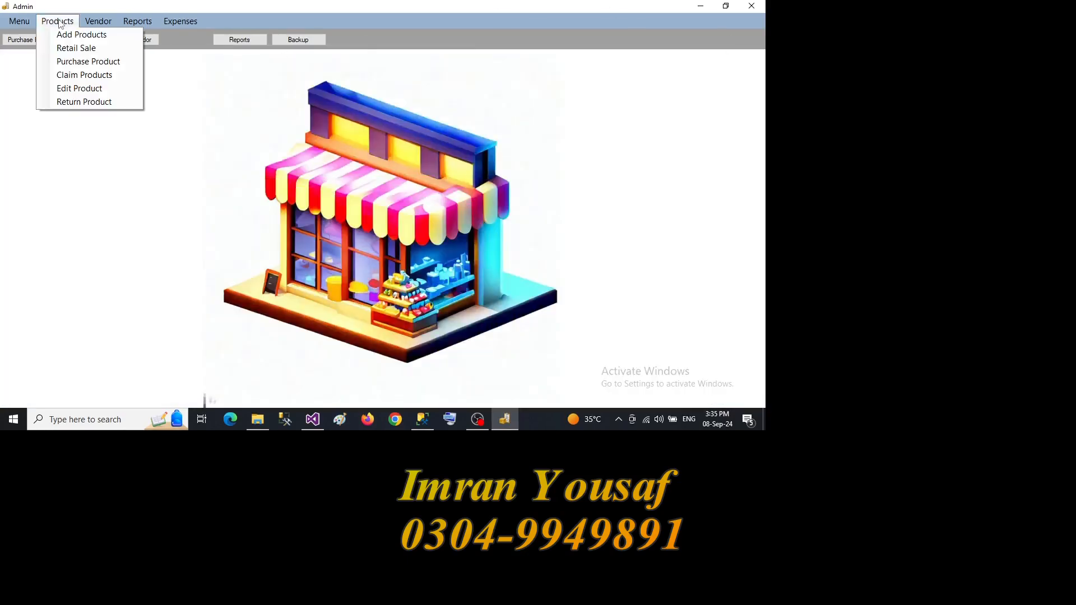
click(88, 95)
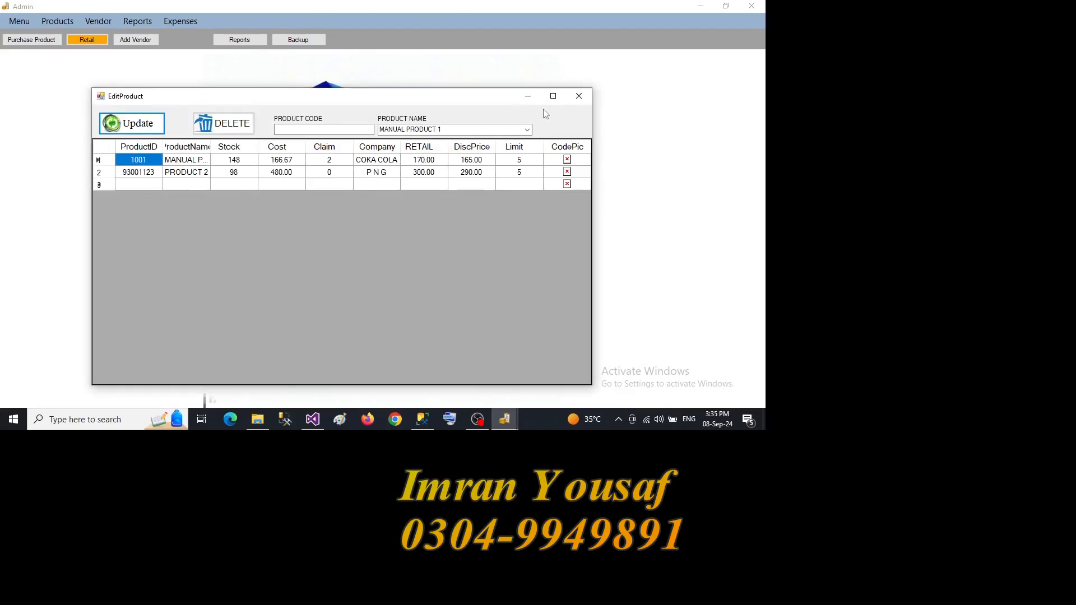
click(554, 97)
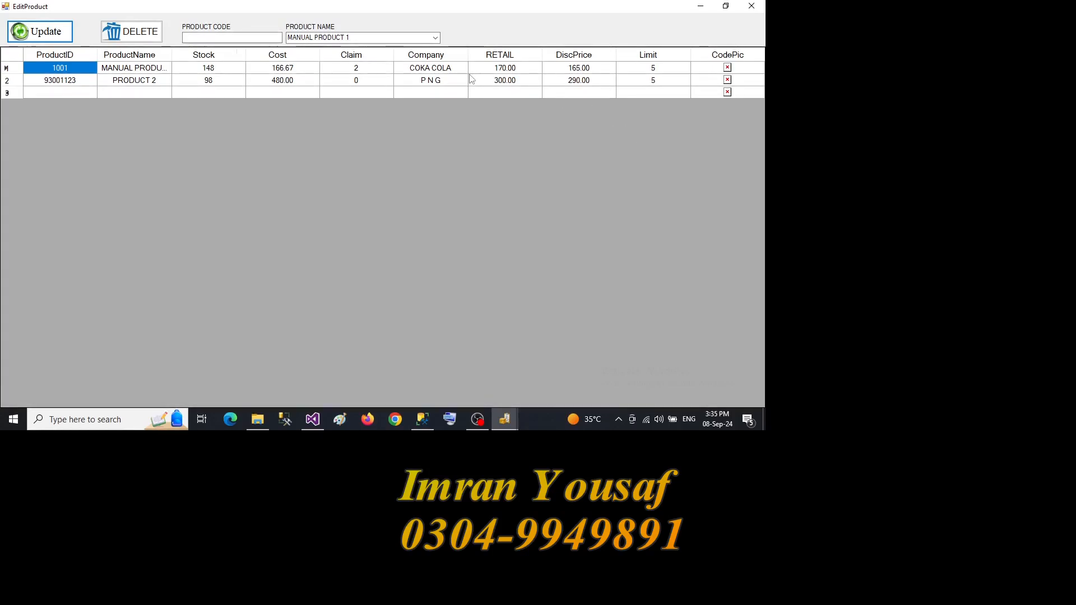
click(217, 69)
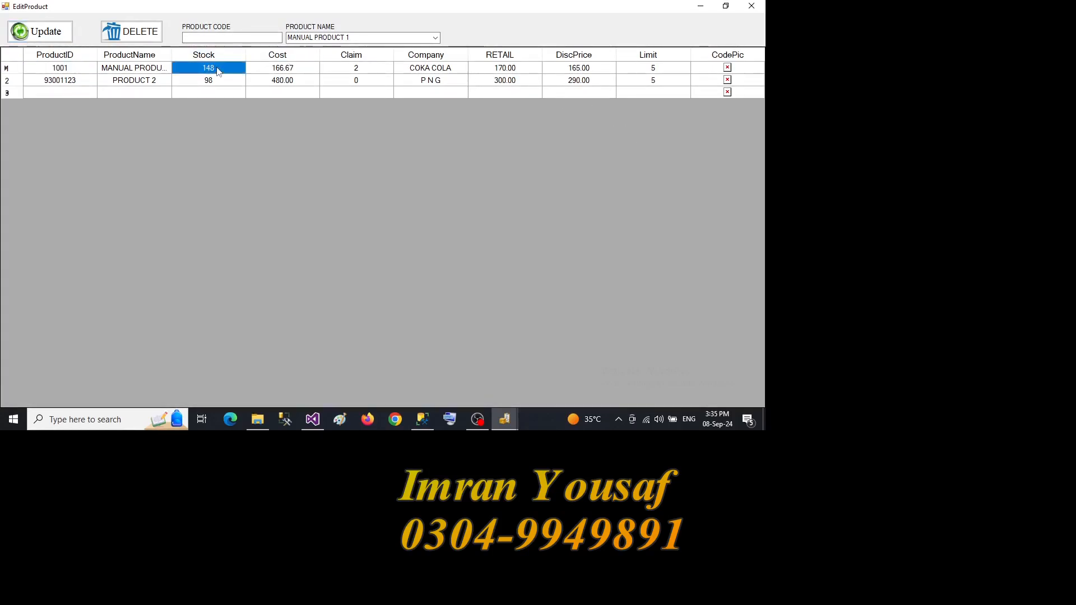
text(150)
key(Return)
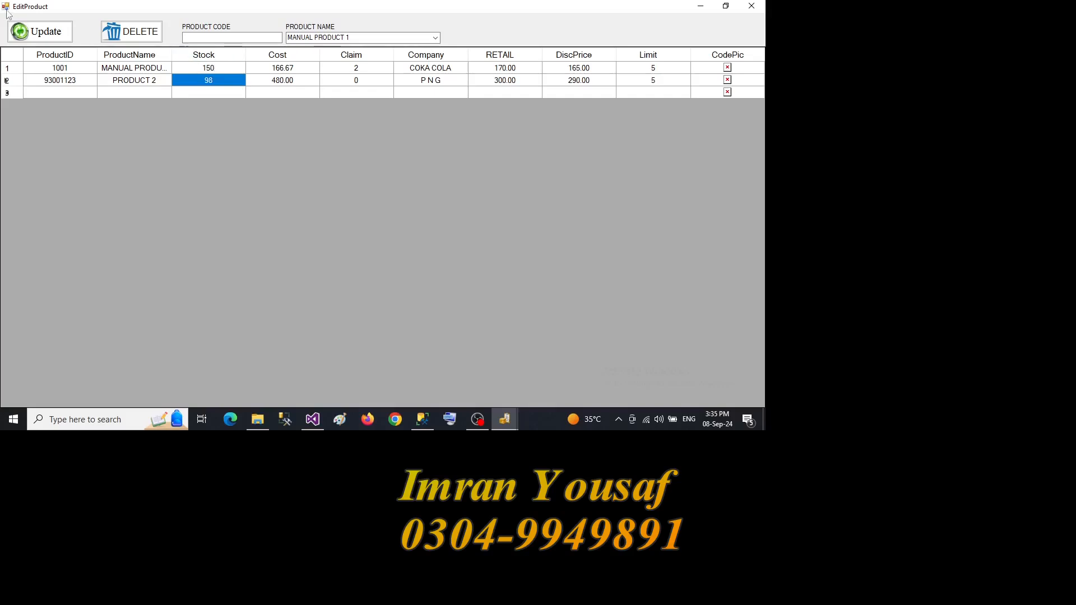
click(49, 38)
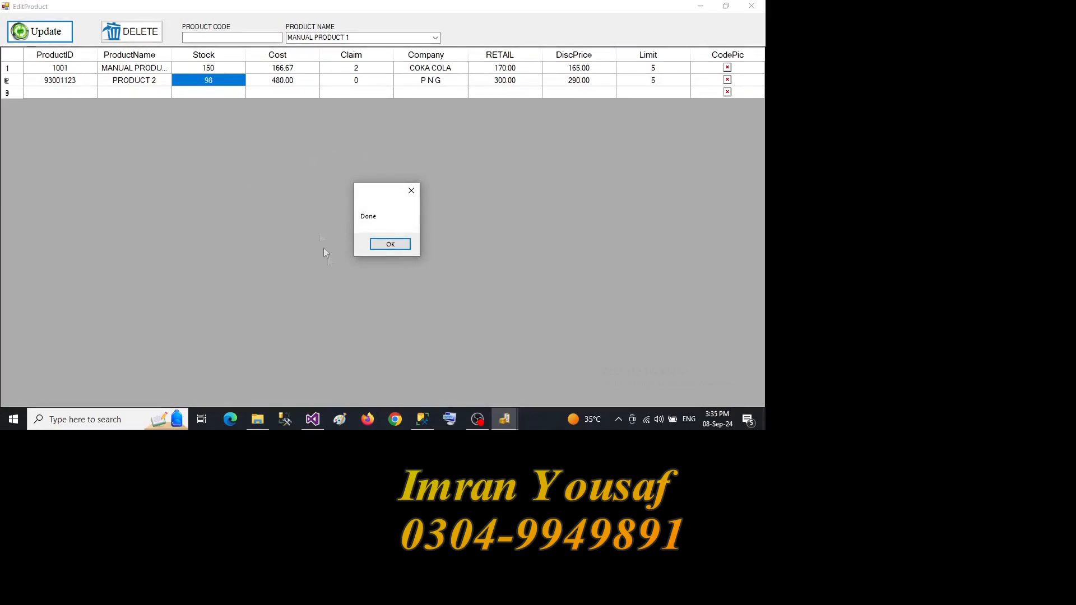
click(376, 246)
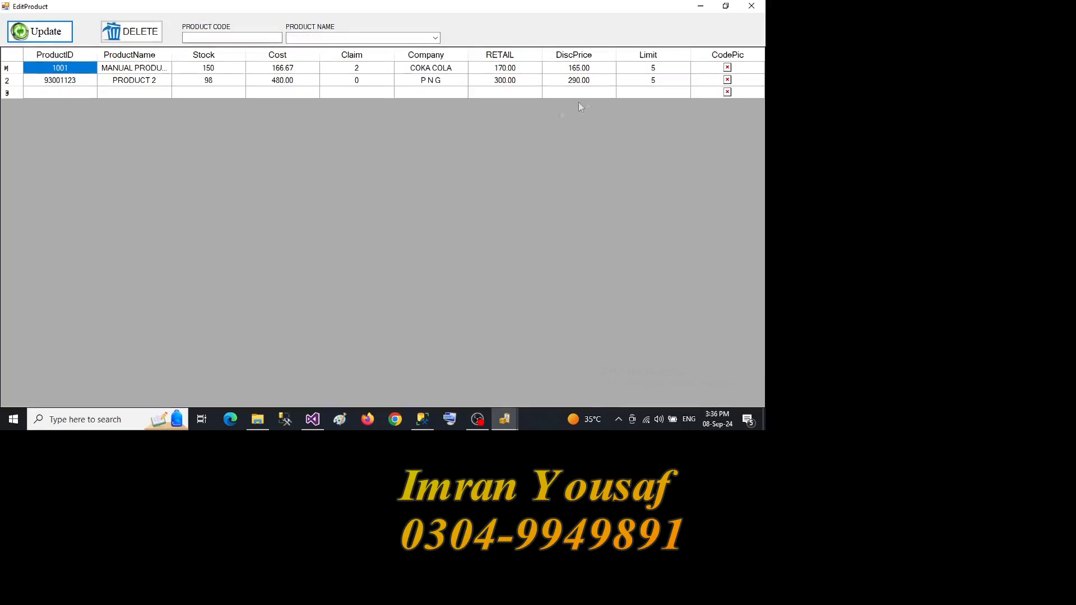
click(761, 11)
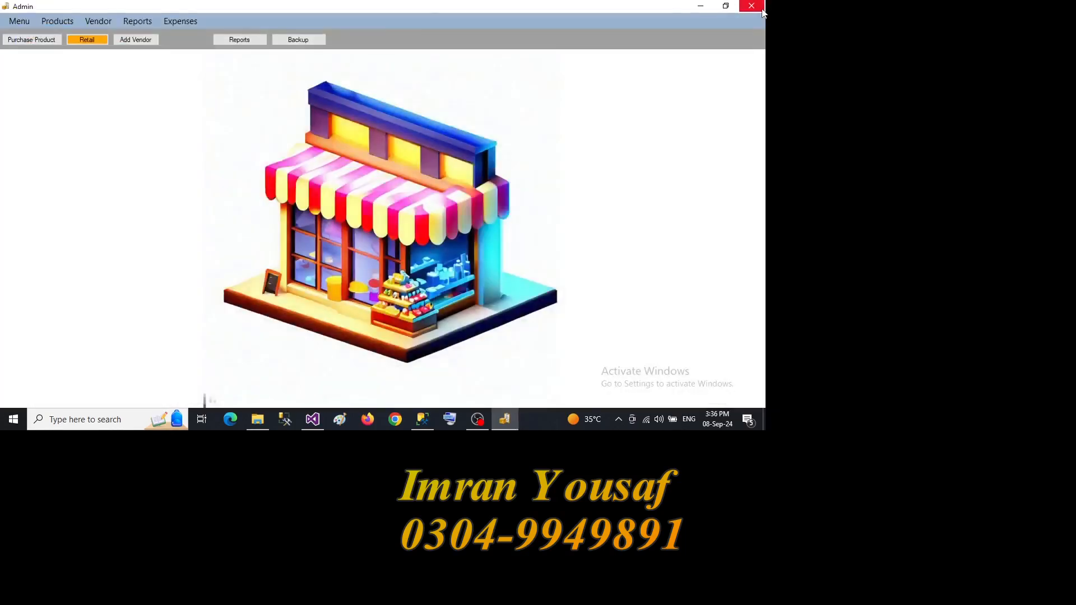
- Reopen the product editing form
click(75, 24)
click(86, 94)
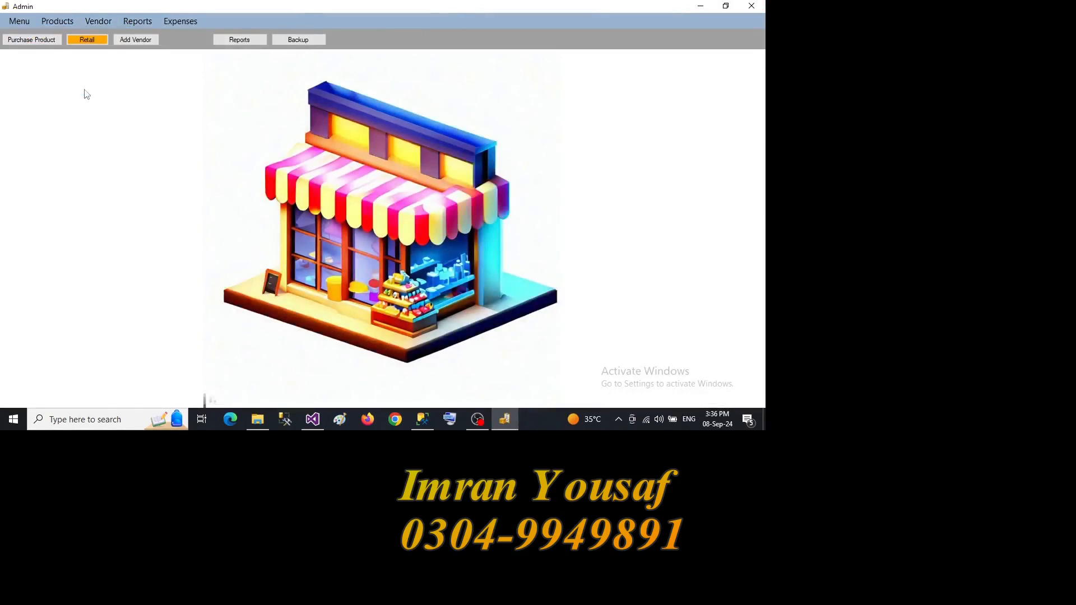